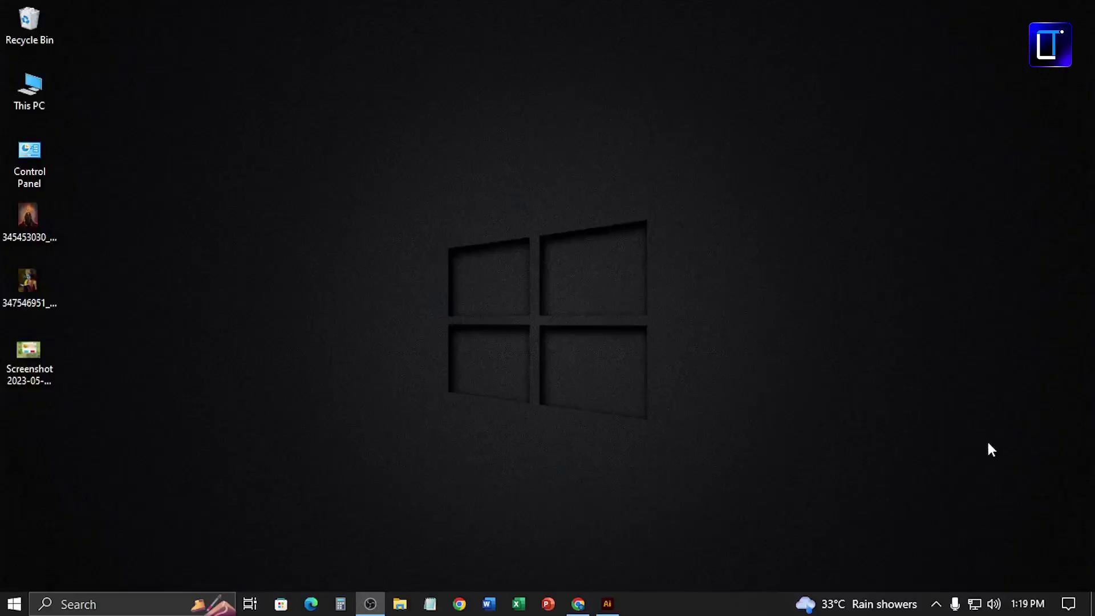
Switch to Illustrator and bring the girl-3551152.jpg image into the Untitled-1 document, partly over the hexagon.
click(619, 607)
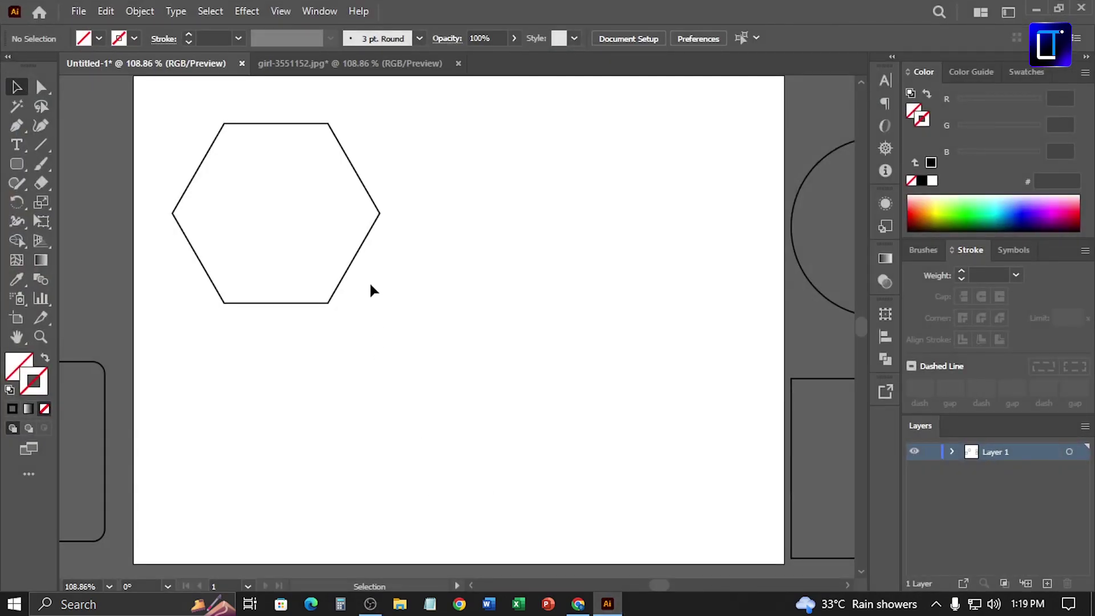
click(356, 261)
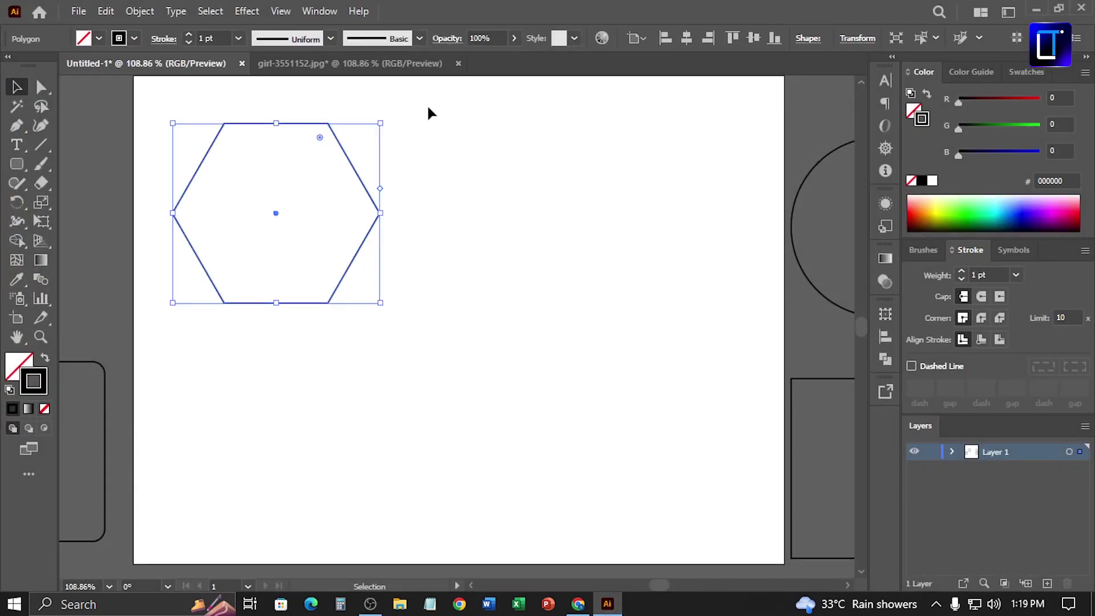
click(386, 64)
drag(474, 336, 630, 450)
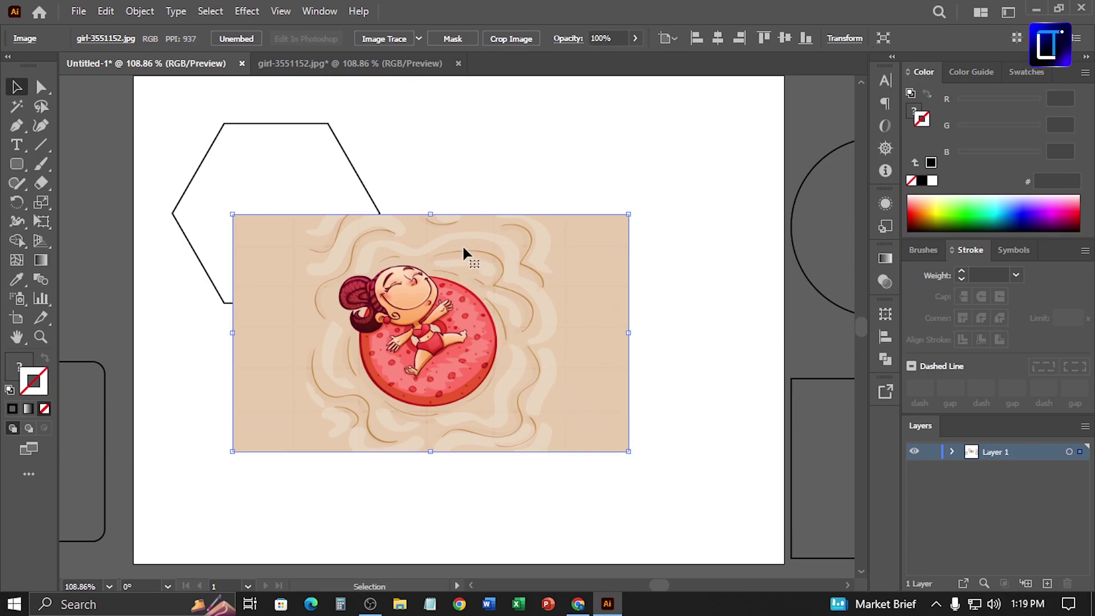
Align the image's centre horizontally and vertically to the hexagon, using the hexagon as the key object.
shift+click(367, 188)
click(366, 181)
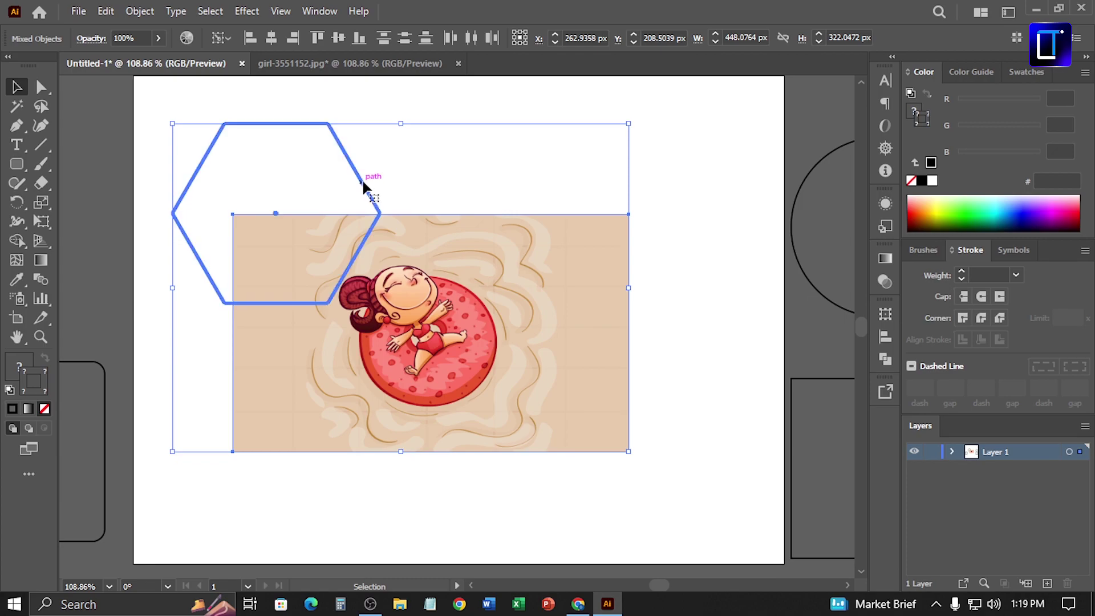
click(276, 36)
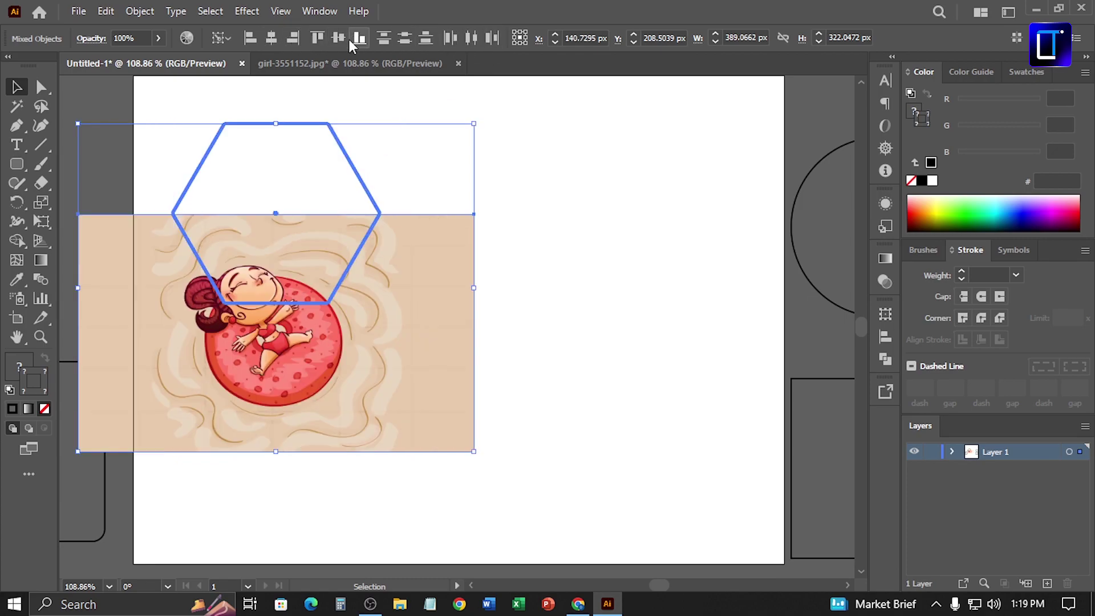
click(343, 39)
click(501, 206)
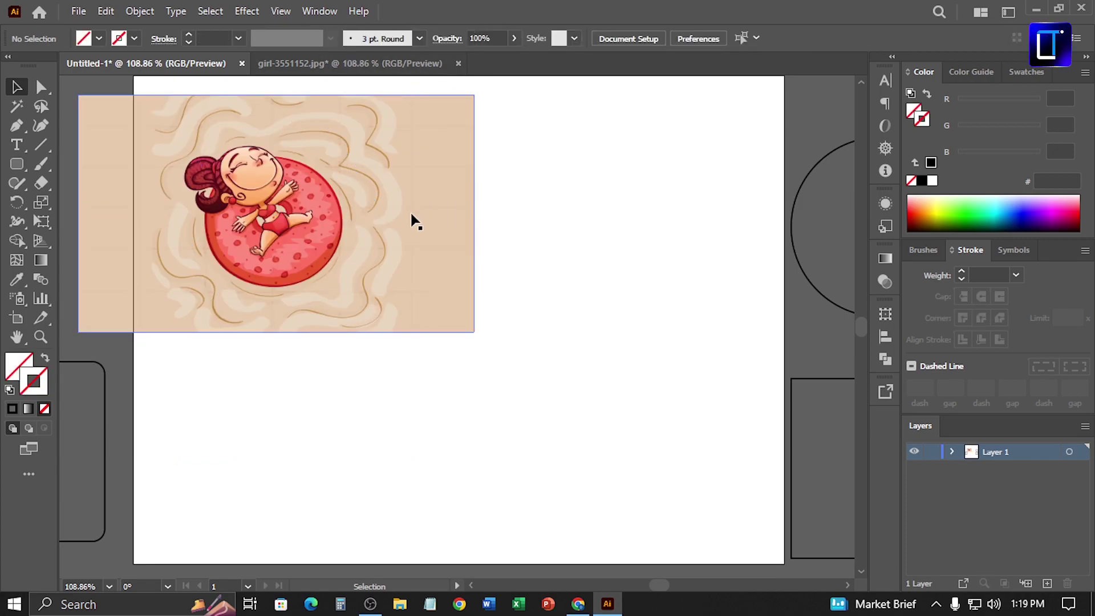
Scale the image down proportionally about its centre to about 305 × 183 px, just covering the hexagon.
click(435, 217)
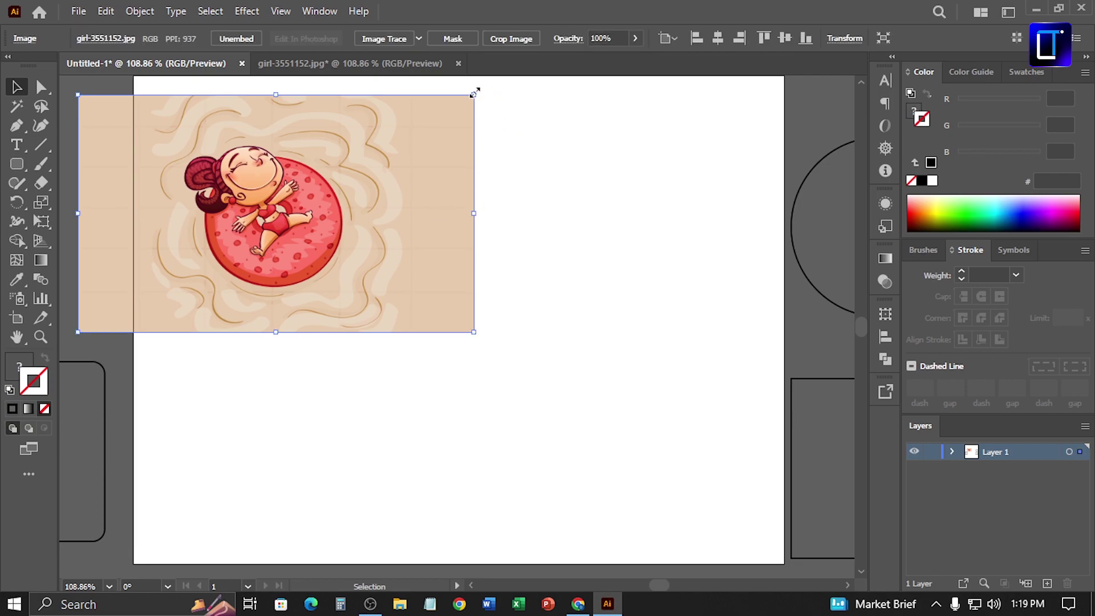
drag(475, 93, 432, 118)
key(ctrl+a)
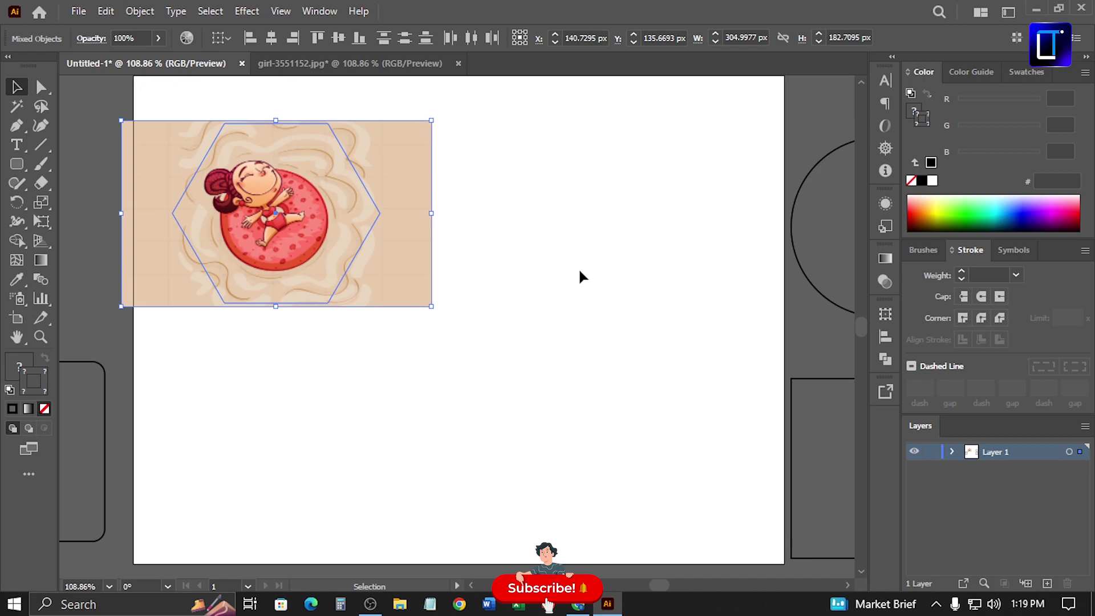
click(484, 269)
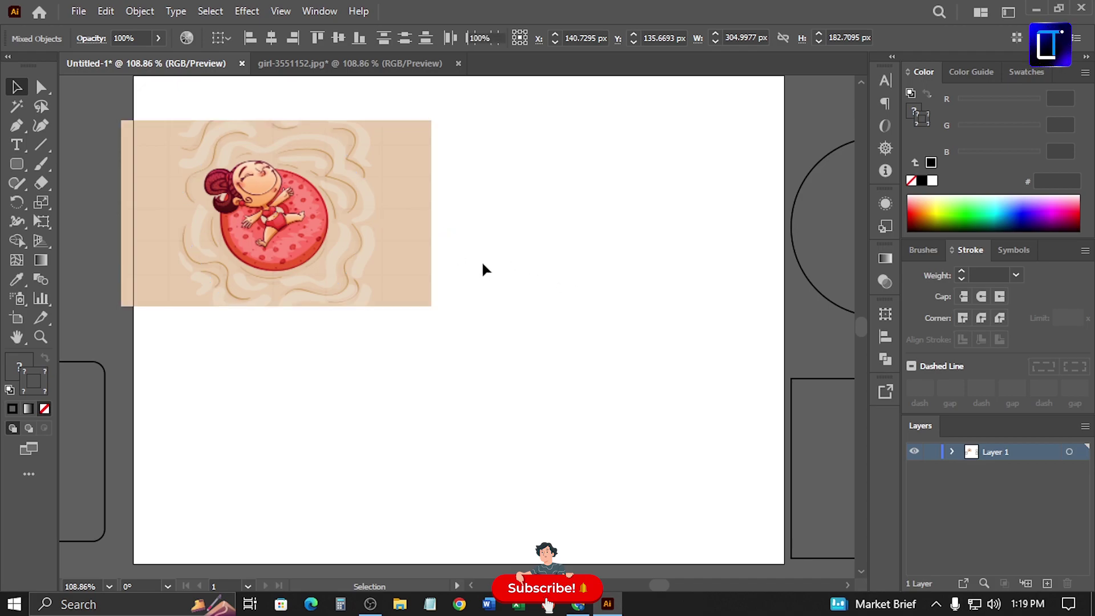
Send the image behind the hexagon and shift it about 13 px to the right.
click(392, 251)
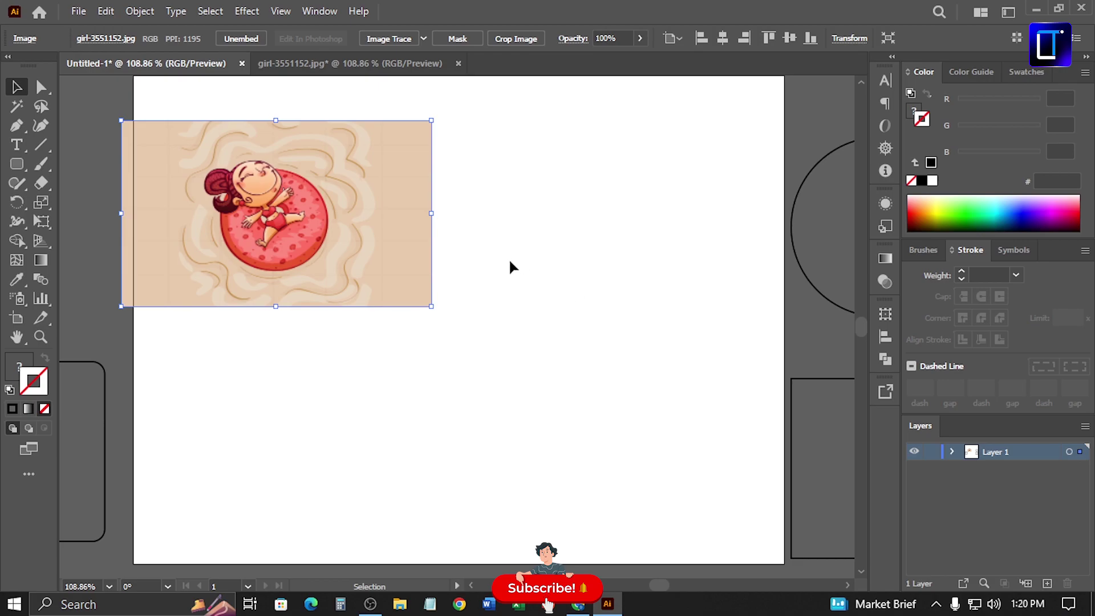
key(ctrl+shift+bracketleft)
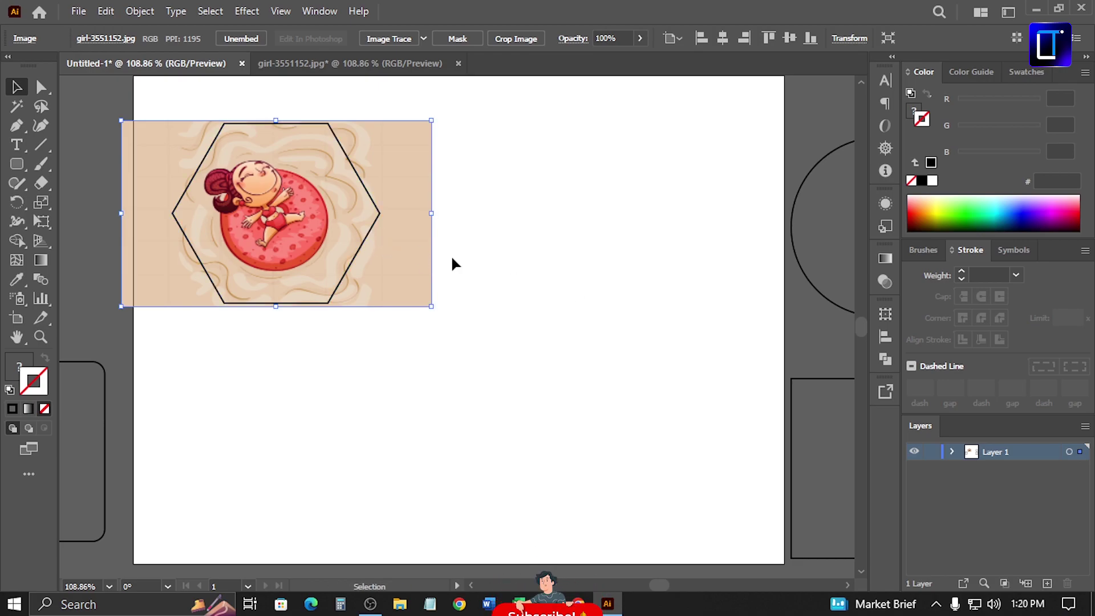
click(502, 272)
drag(411, 264, 424, 261)
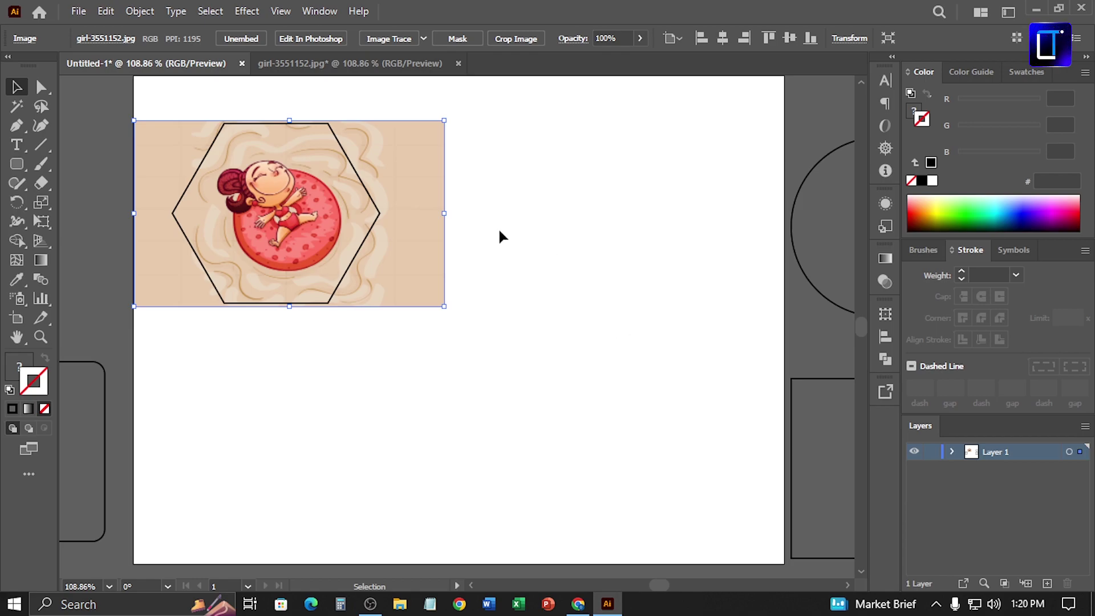
Try to make a clipping mask with only the image selected.
click(139, 12)
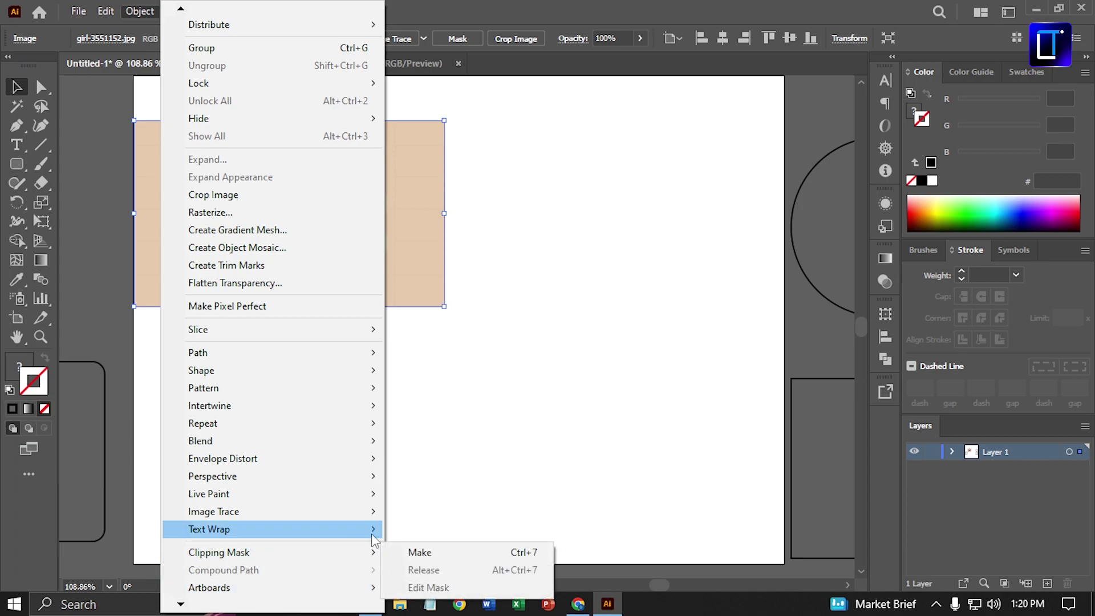
mouse_move(337, 552)
click(411, 557)
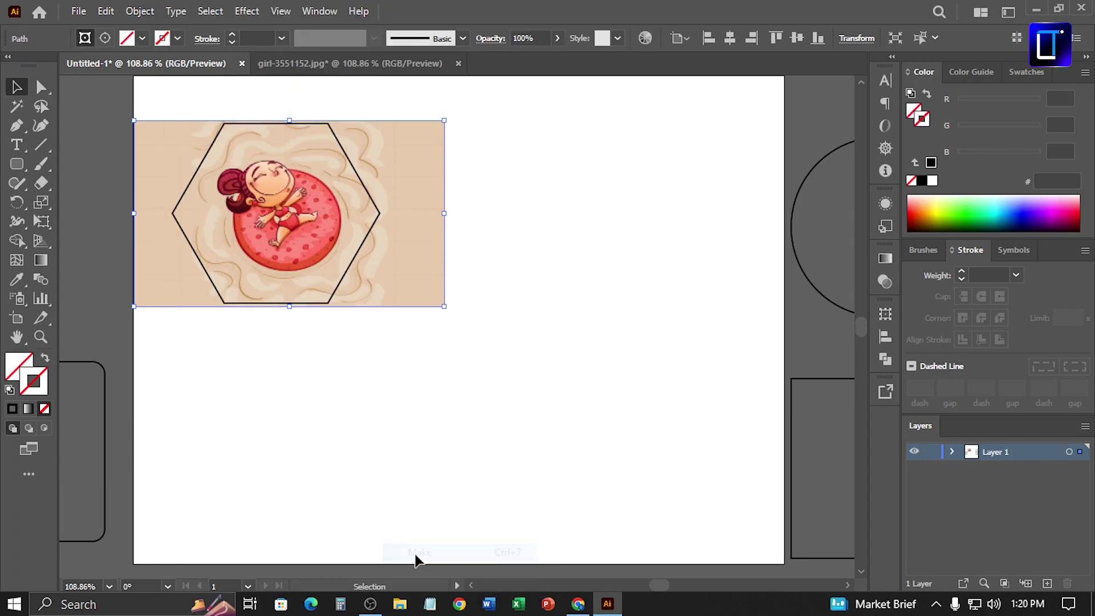
Select the image together with the hexagon and make a clipping mask from them.
drag(515, 283, 306, 394)
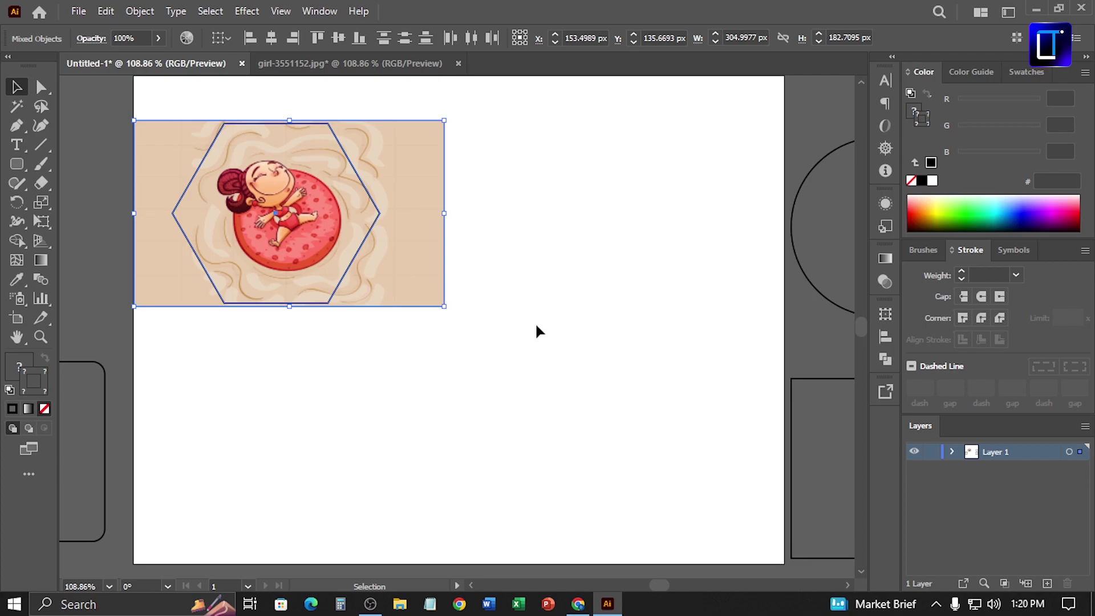
click(140, 11)
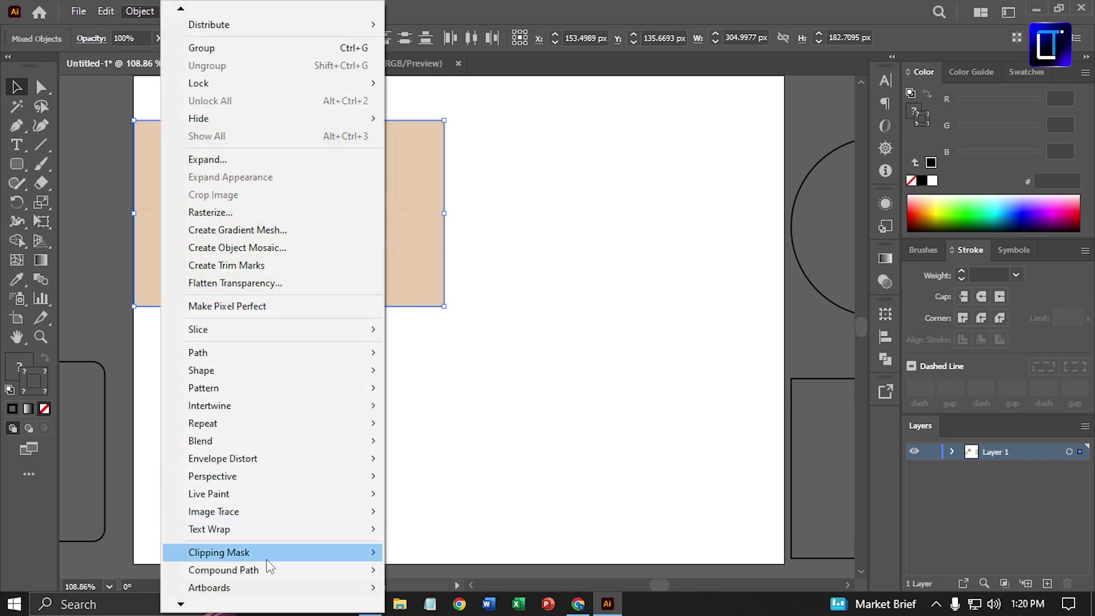
mouse_move(265, 553)
click(430, 553)
click(526, 391)
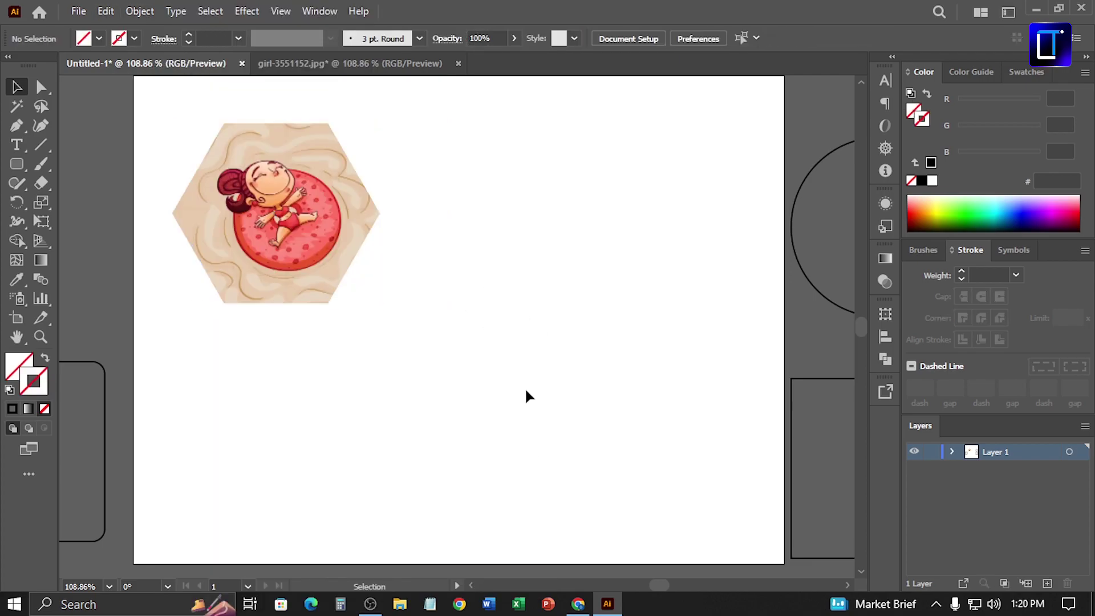
Move the circle onto the artboard's right side and bring a copy of the girl image over it, scaled to about 306 × 183 px.
drag(800, 266, 519, 238)
click(349, 63)
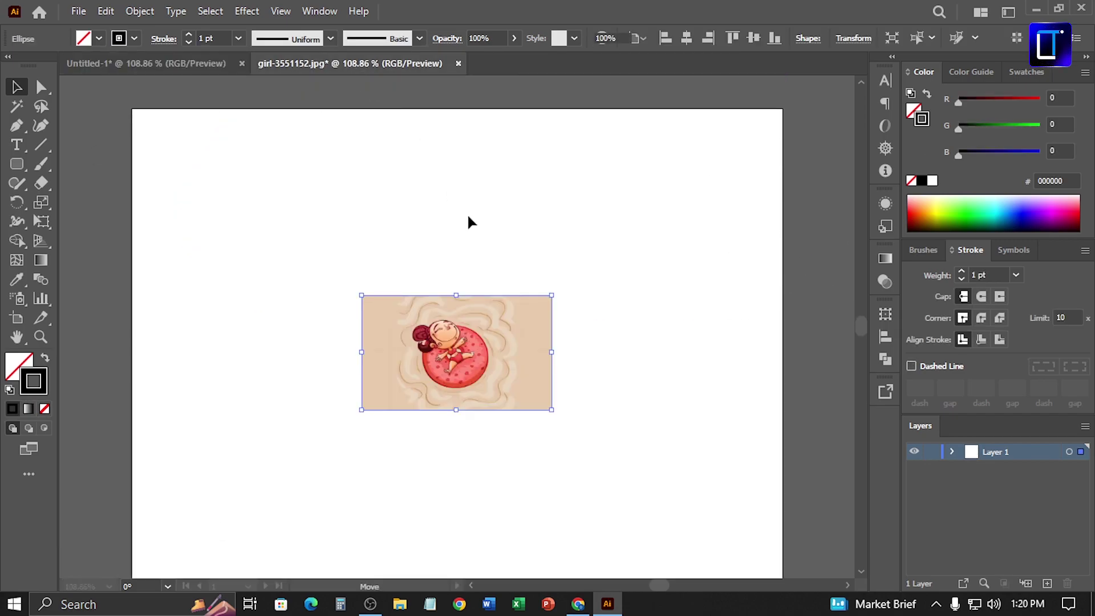
click(434, 322)
drag(451, 328, 807, 388)
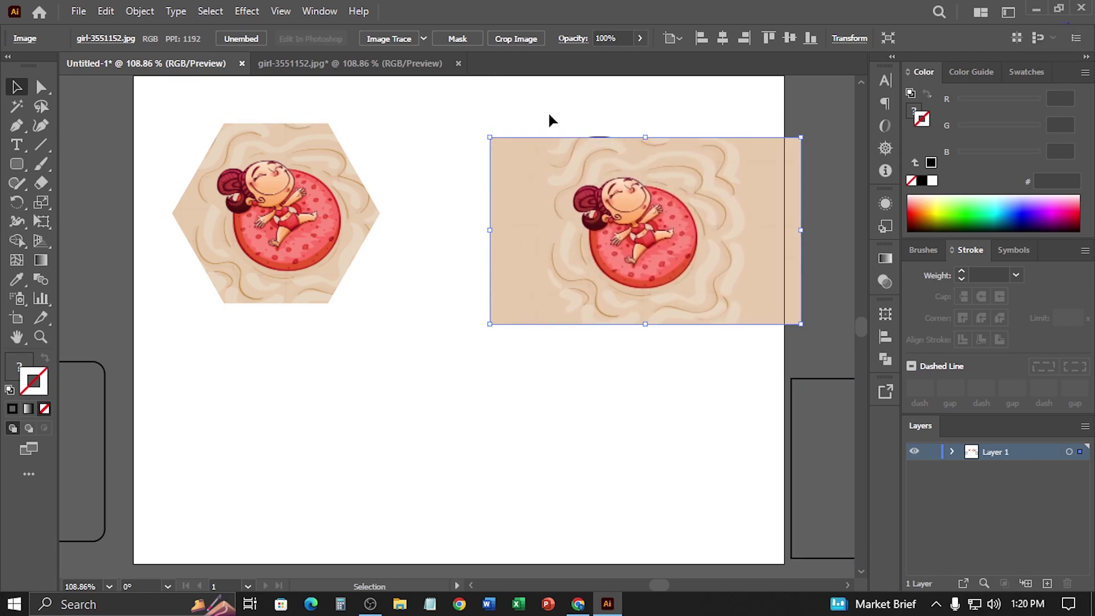
Align the circle and the new image on their horizontal and vertical centres, using the image as the key object.
drag(548, 111, 644, 231)
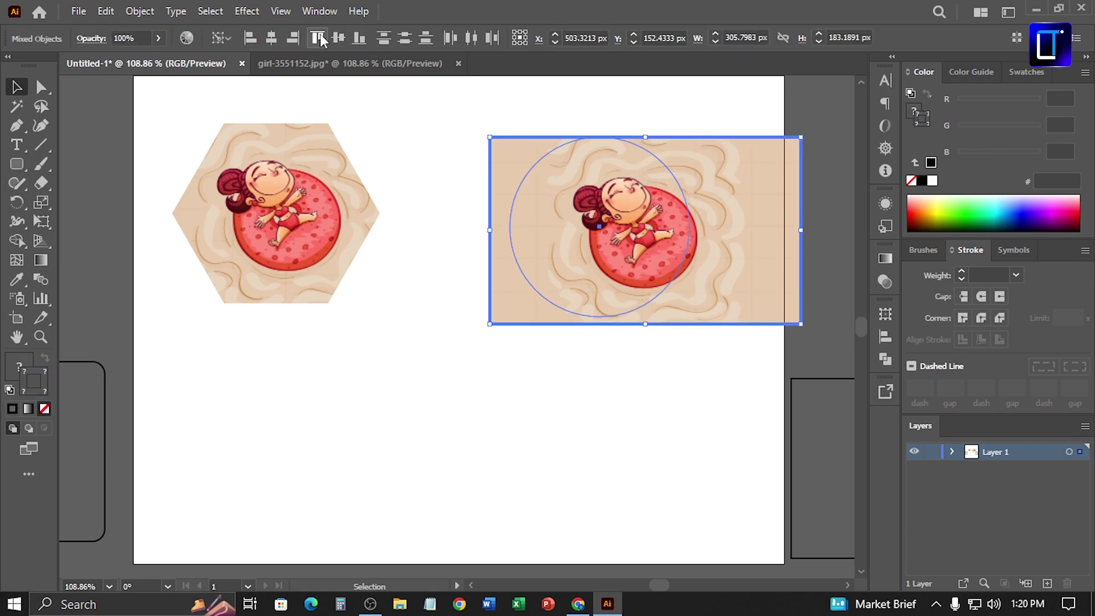
click(279, 37)
click(343, 38)
click(586, 340)
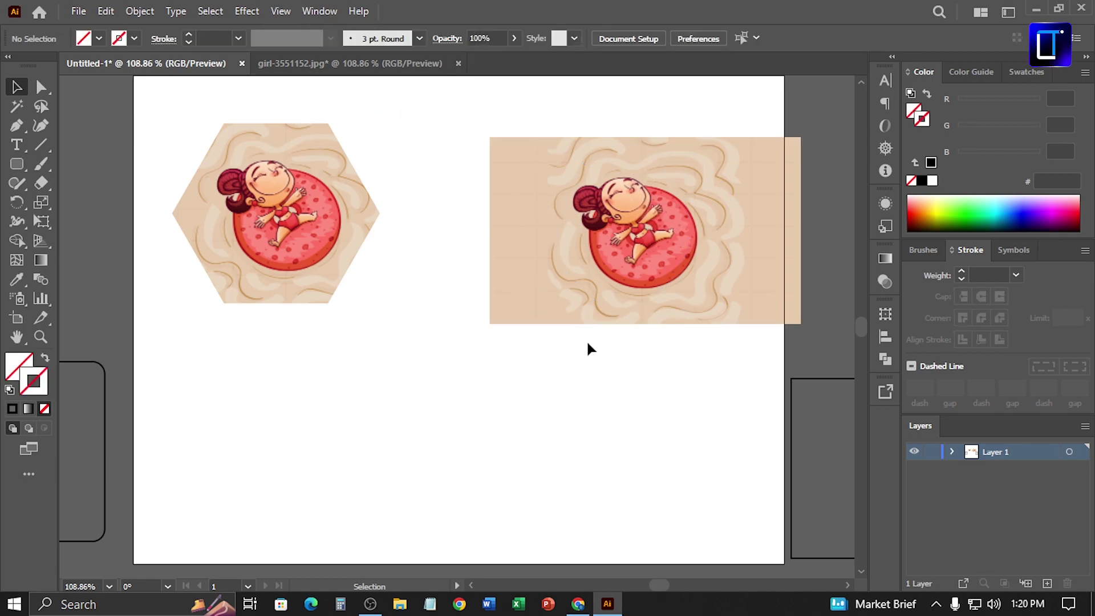
Send the new image behind the circle.
click(608, 295)
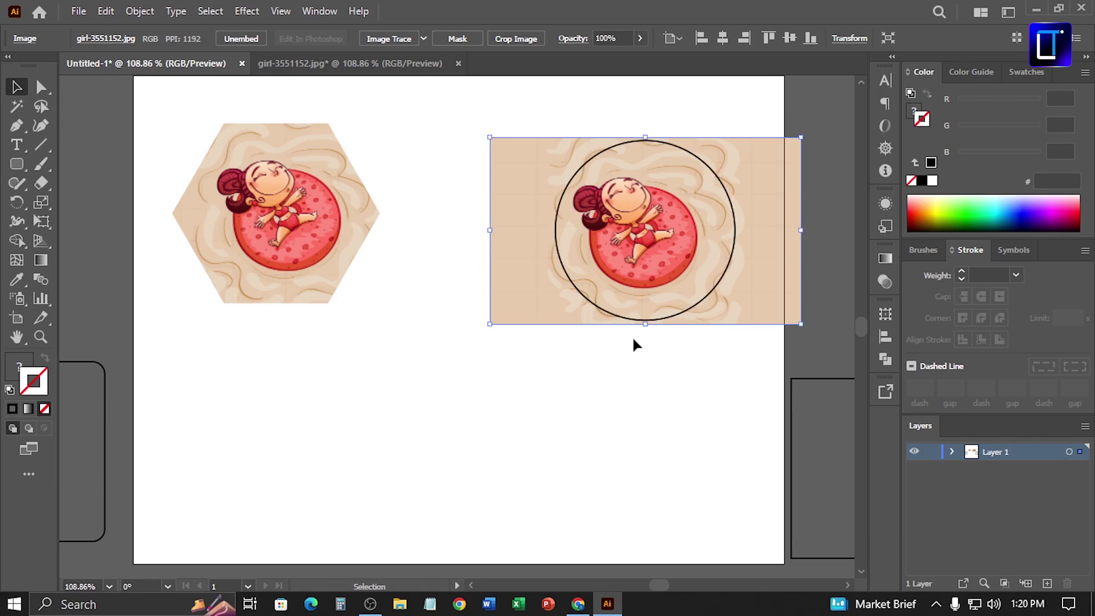
drag(645, 376, 606, 383)
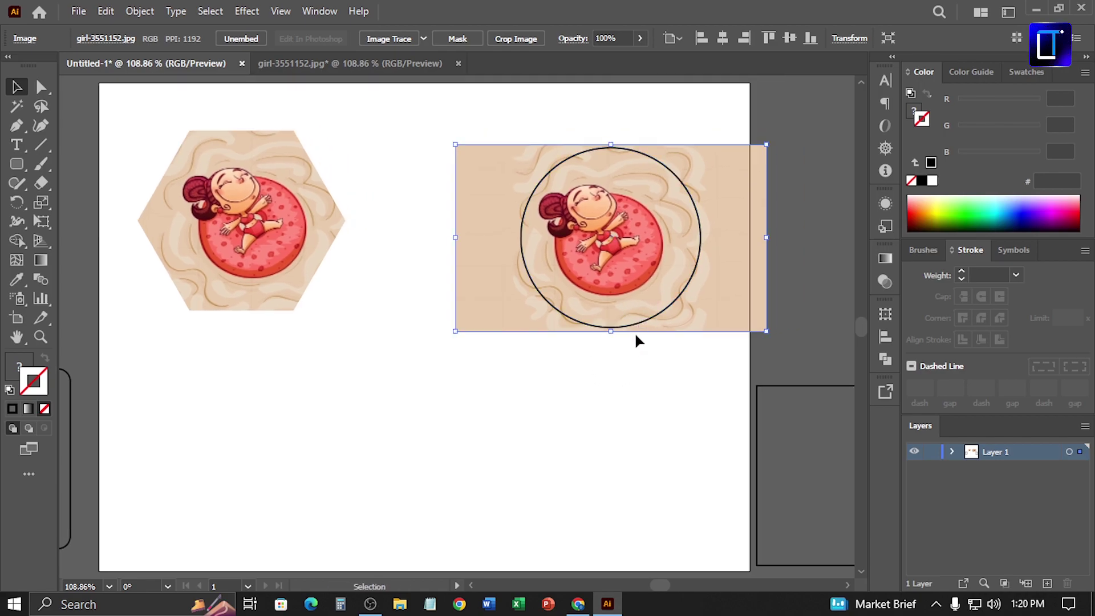
click(634, 358)
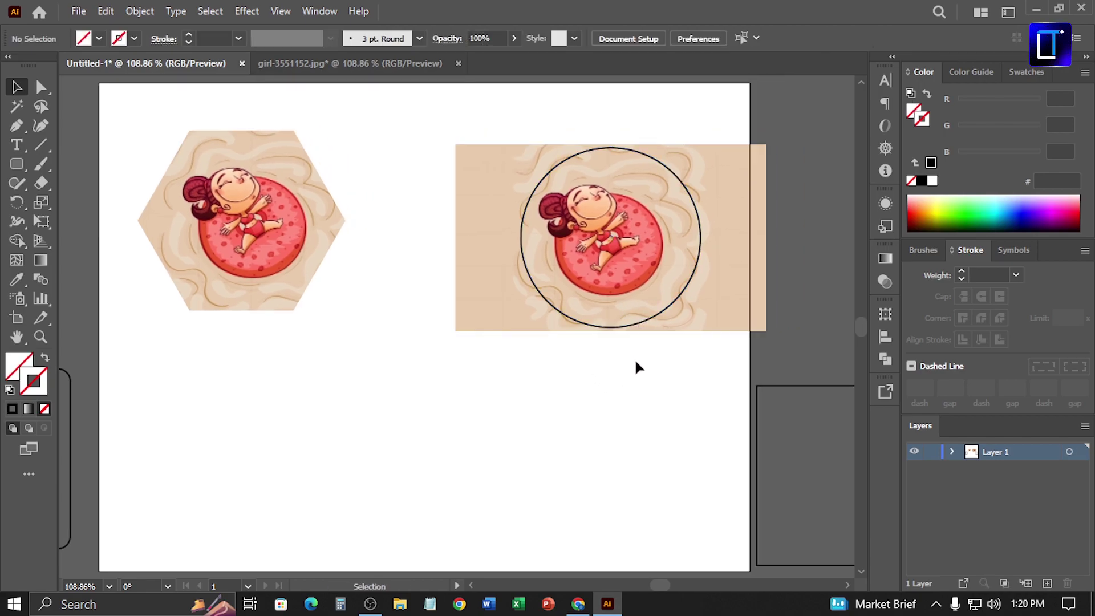
Nudge the image about 9 px to the right so the girl sits well inside the circle.
click(741, 317)
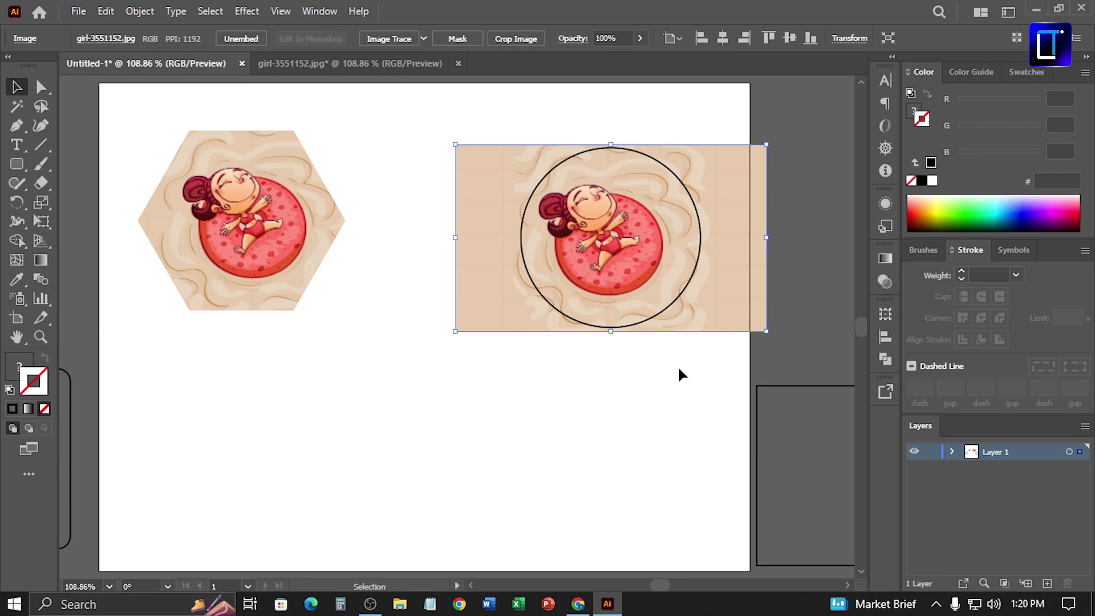
key(Right)
key(Right)
key(Right)
key(Right)
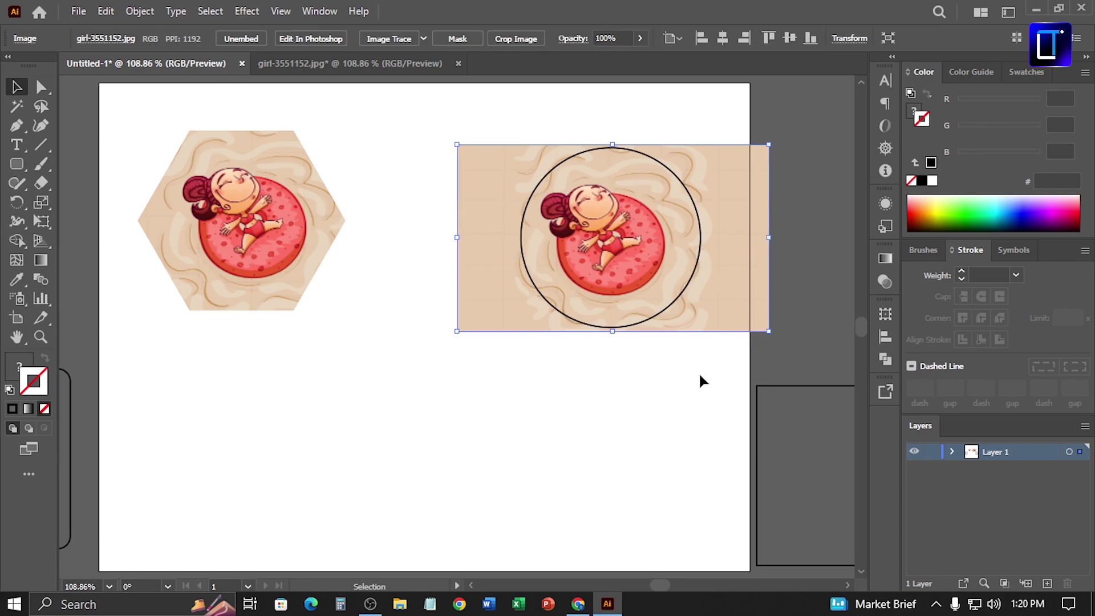
key(Right)
key(Right)
key(Right)
key(Right)
key(Right)
key(Right)
key(Right)
key(Right)
key(Right)
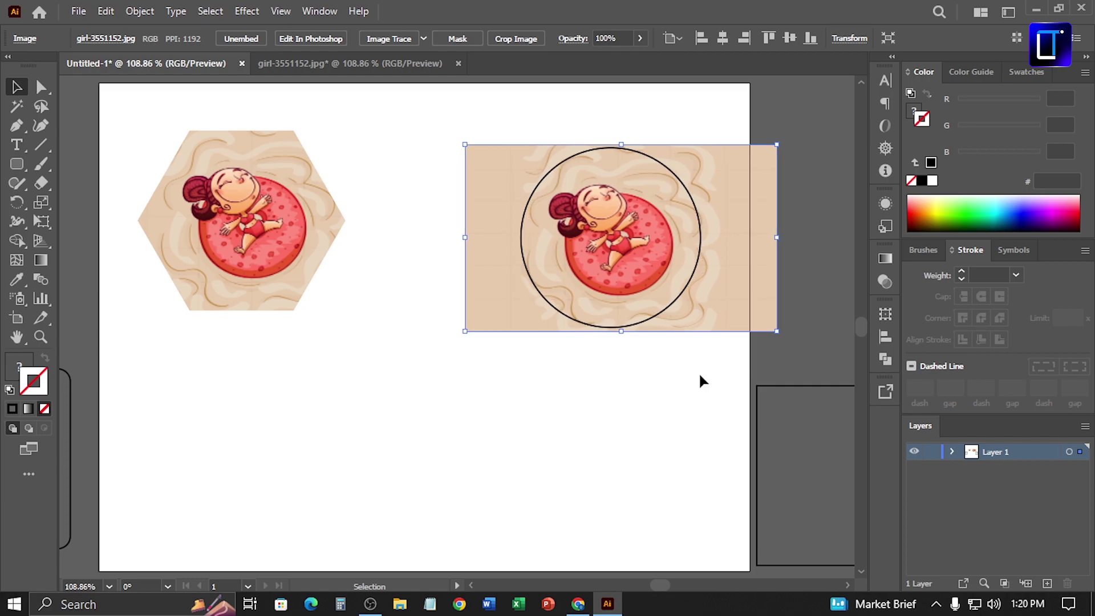
key(Right)
key(Right)
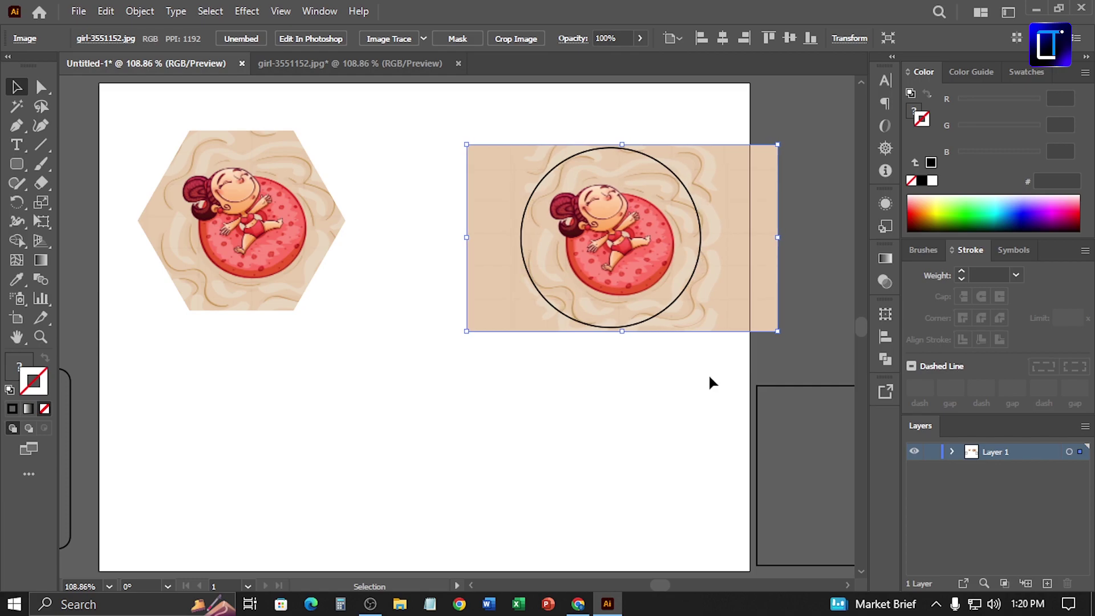
key(Left)
key(Left)
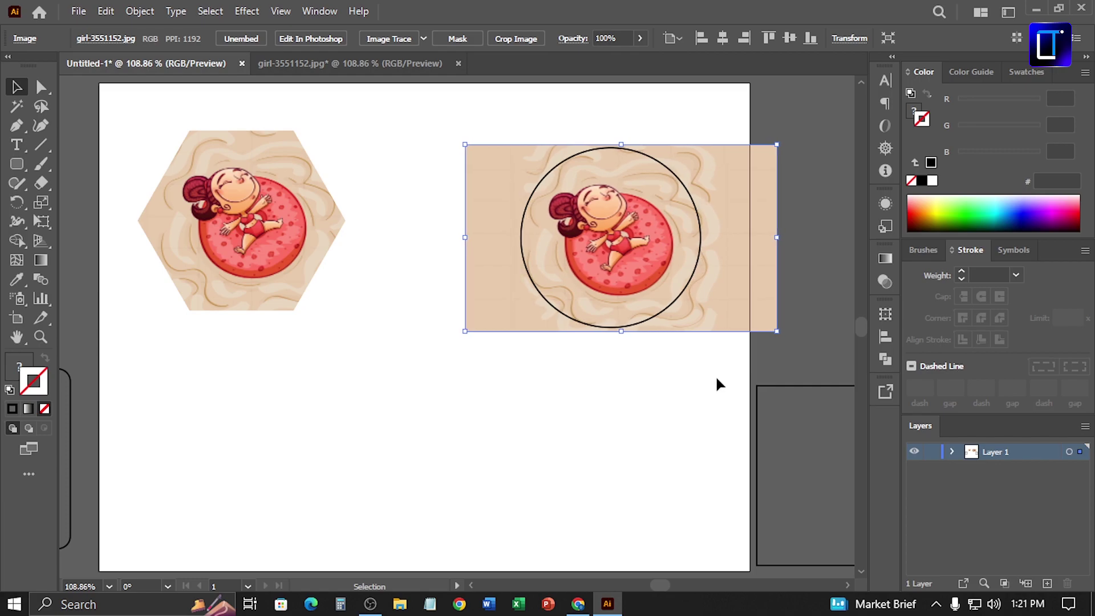
key(Left)
key(Left)
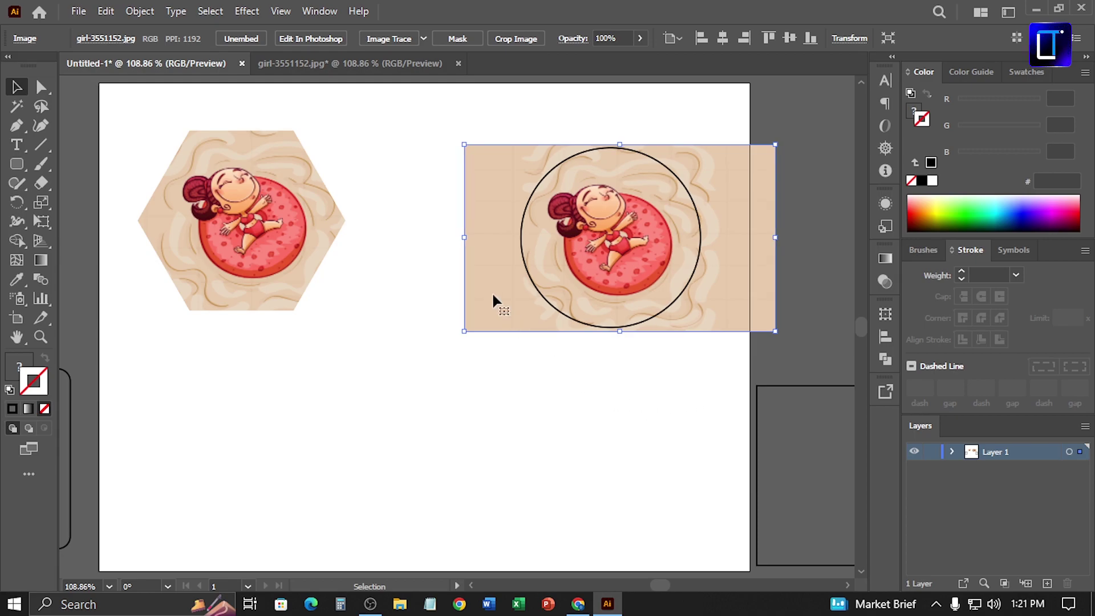
Select the circle together with its image and make a clipping mask from them.
shift+click(620, 262)
click(130, 12)
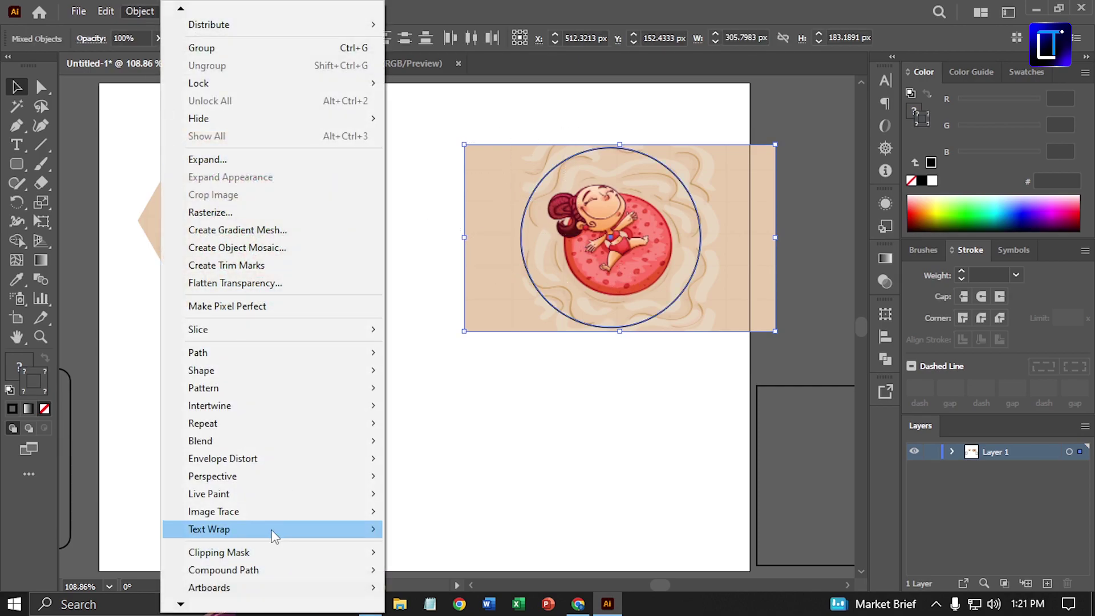
mouse_move(311, 549)
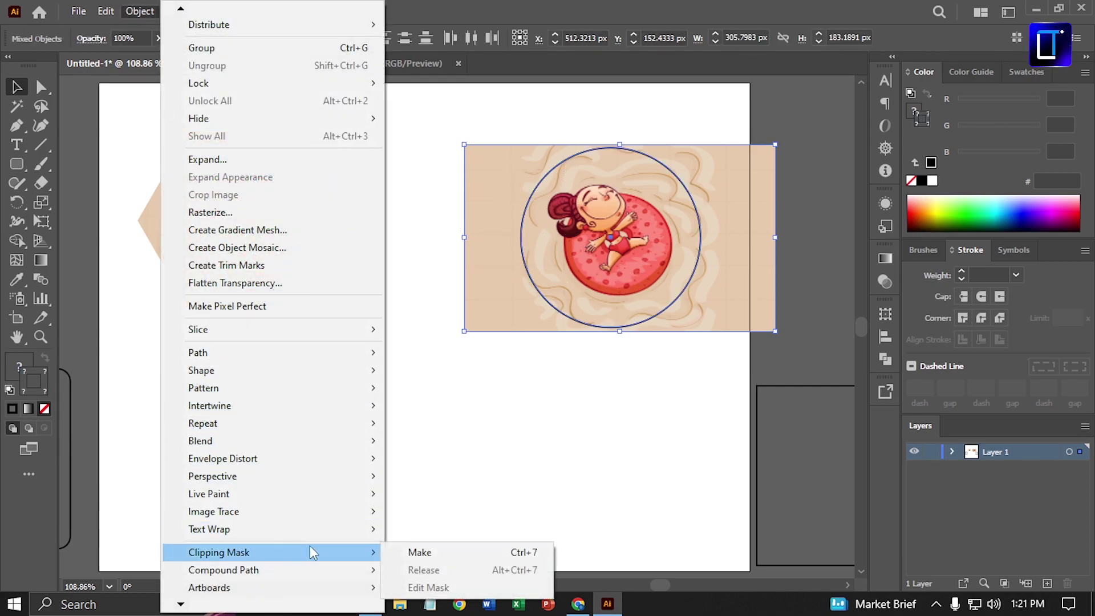
click(442, 550)
Reposition the circular and hexagonal clipped images and move the rounded rectangle onto the artboard below the hexagon.
drag(615, 300, 493, 289)
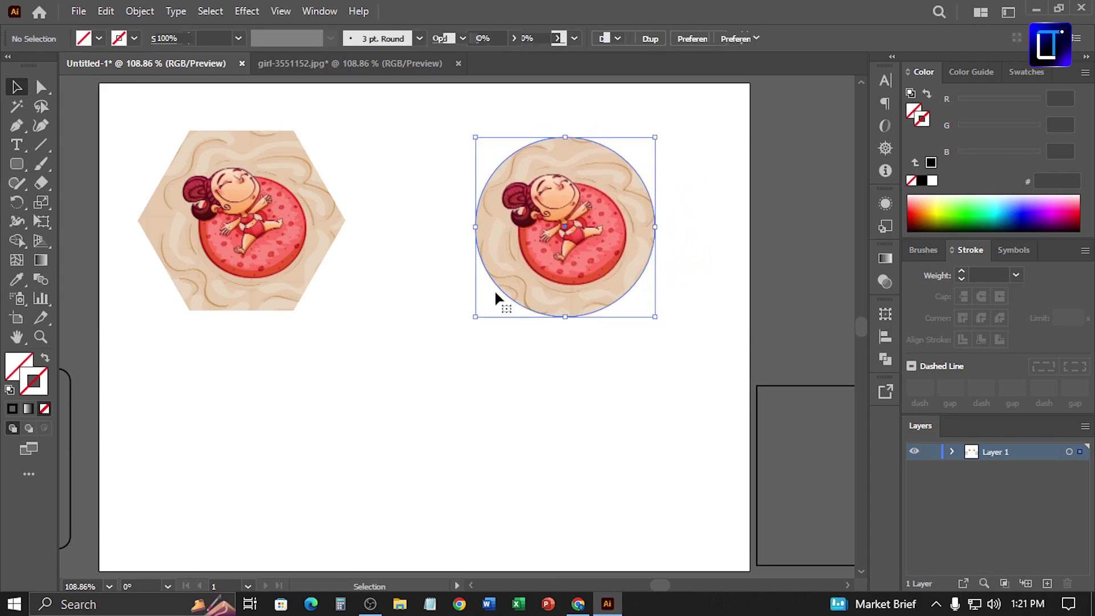
drag(237, 240, 249, 219)
click(74, 405)
drag(75, 405, 367, 436)
Bring another copy of the image from the girl-3551152.jpg document and place it over the rounded rectangle.
click(408, 65)
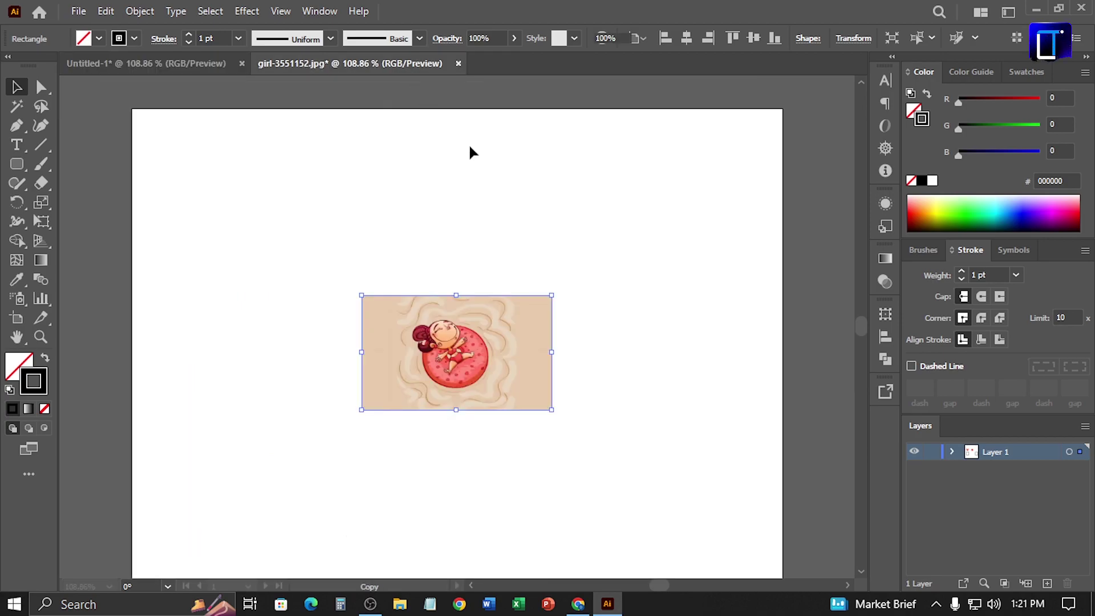
drag(405, 325, 539, 459)
drag(608, 507, 364, 484)
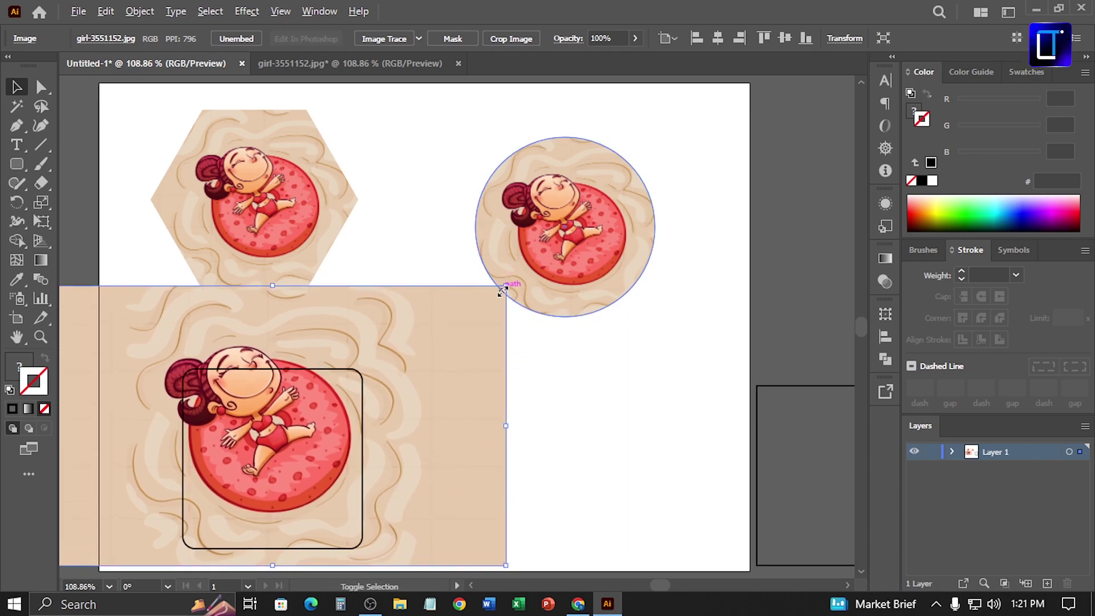
Scale the image down to about 324 px wide and center the rounded rectangle on it horizontally and vertically.
drag(501, 289, 421, 337)
drag(383, 374, 382, 394)
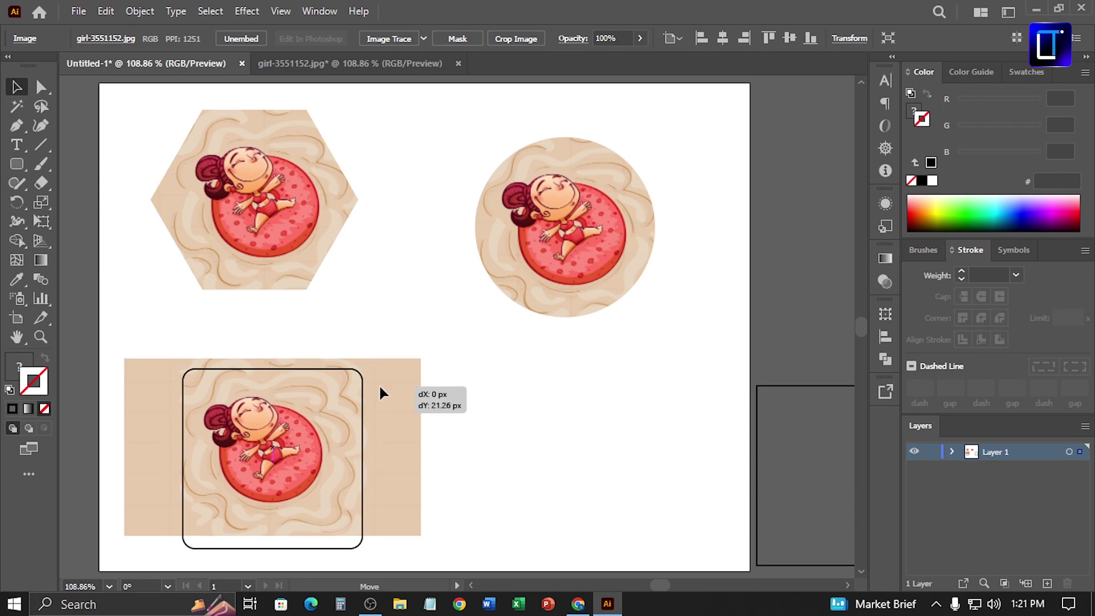
drag(423, 536, 454, 555)
shift+click(289, 525)
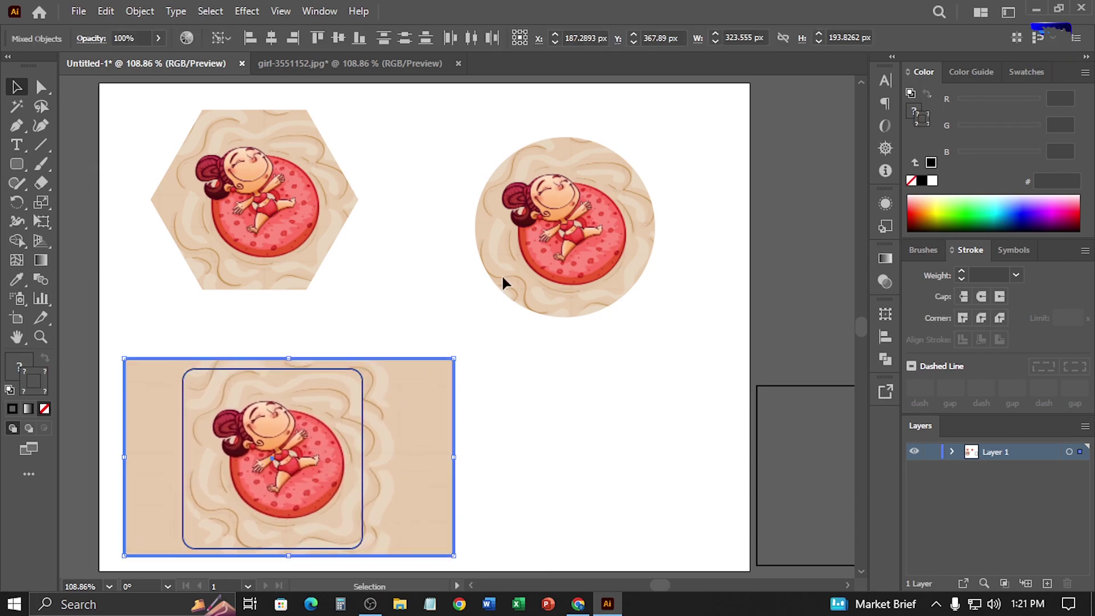
click(272, 37)
click(338, 37)
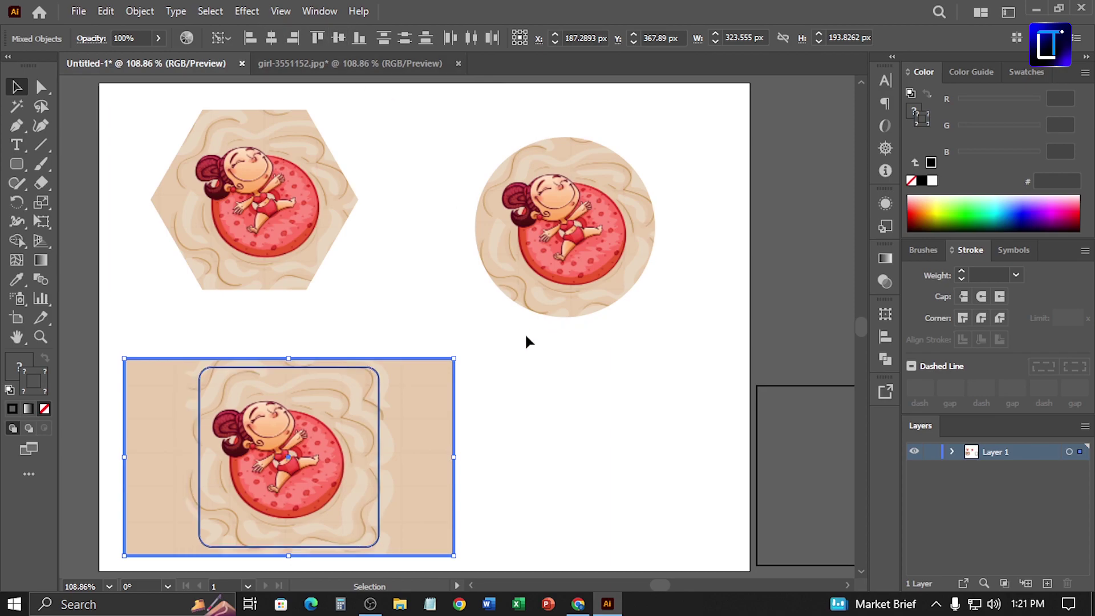
Shift only the image about 10 px to the right so the girl sits centrally inside the rounded rectangle.
click(525, 334)
click(412, 434)
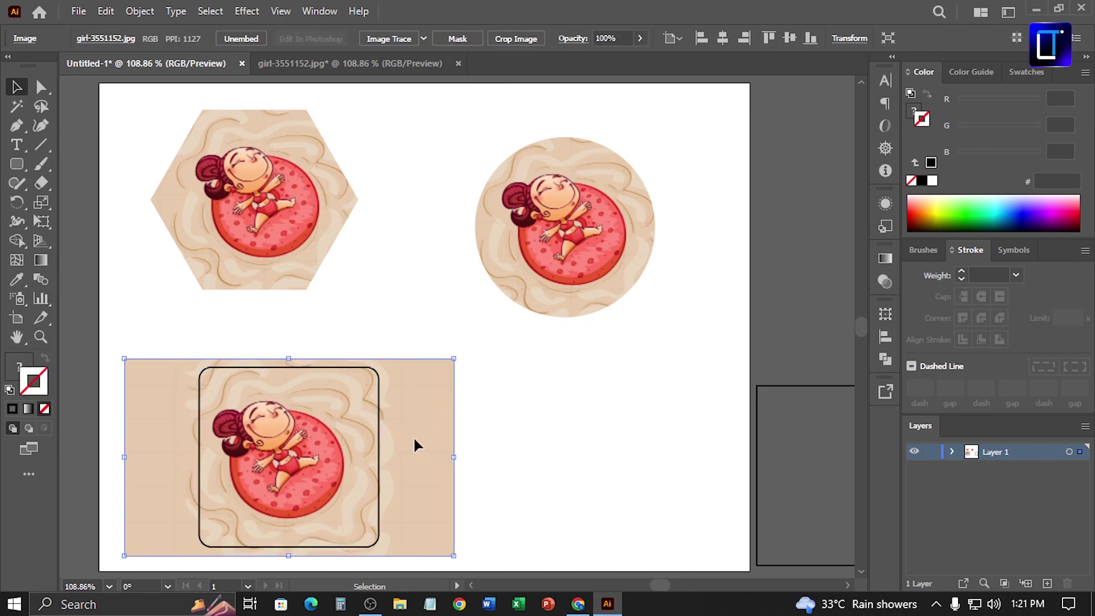
drag(414, 440, 424, 434)
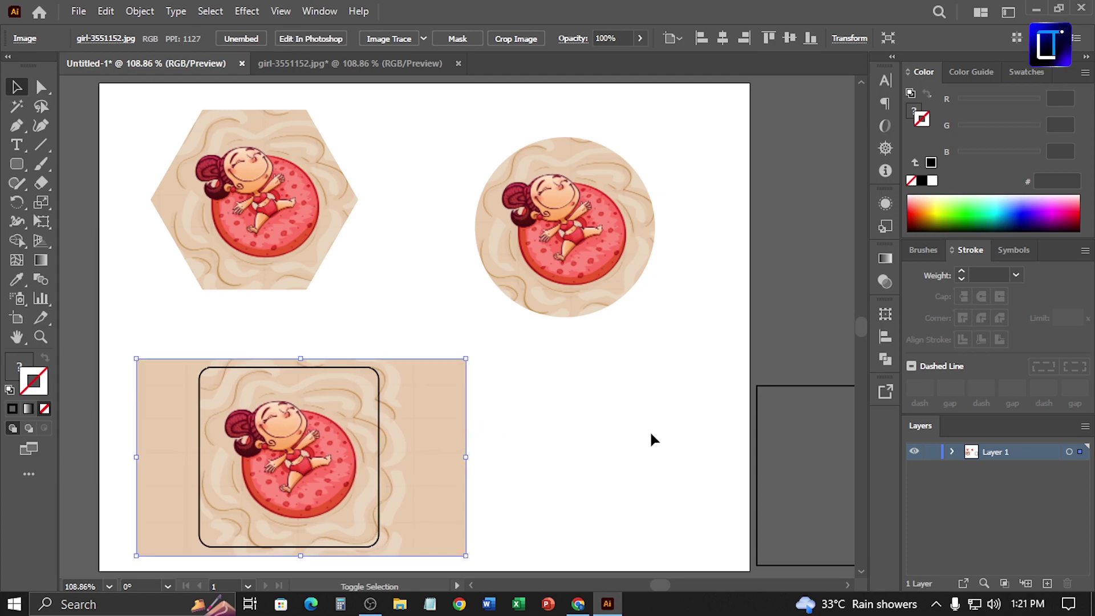
key(Left)
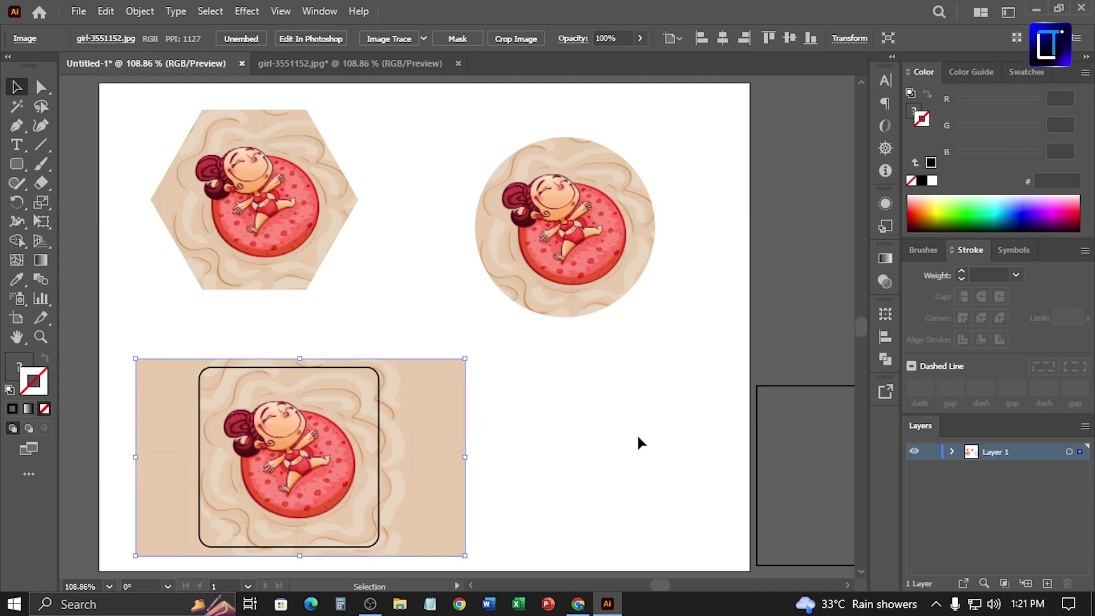
key(Left)
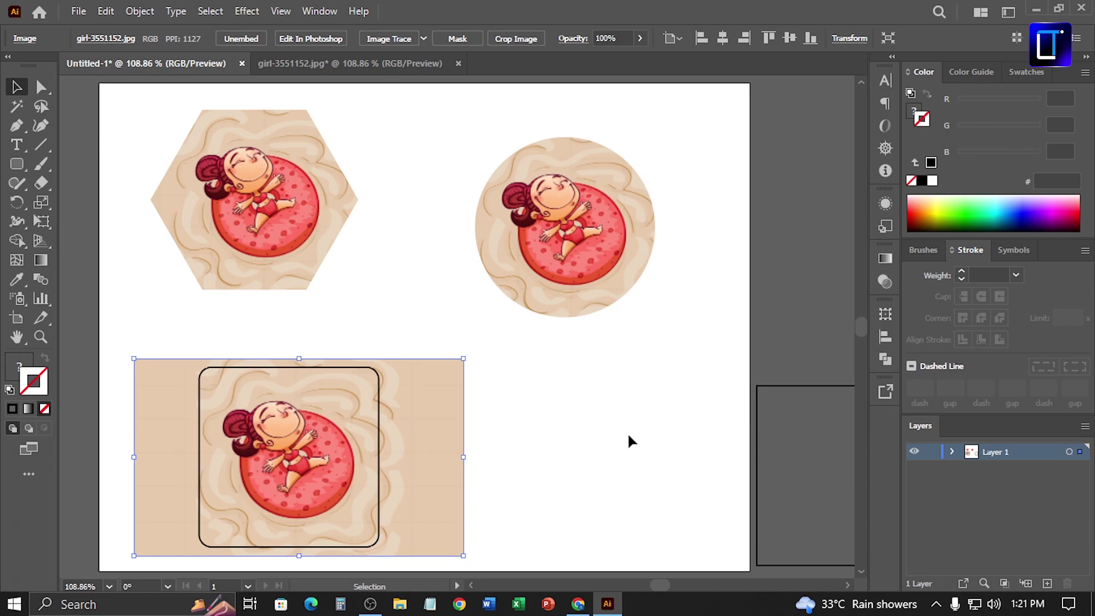
Select the rounded rectangle together with its image and make a clipping mask from them.
drag(570, 429, 320, 531)
click(144, 13)
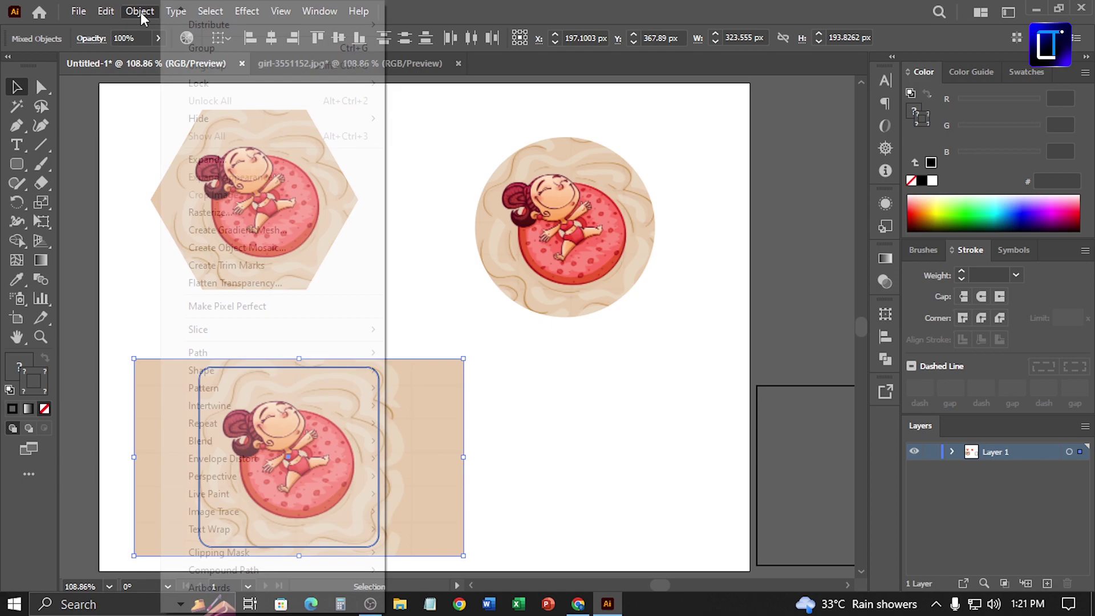
mouse_move(246, 552)
click(466, 553)
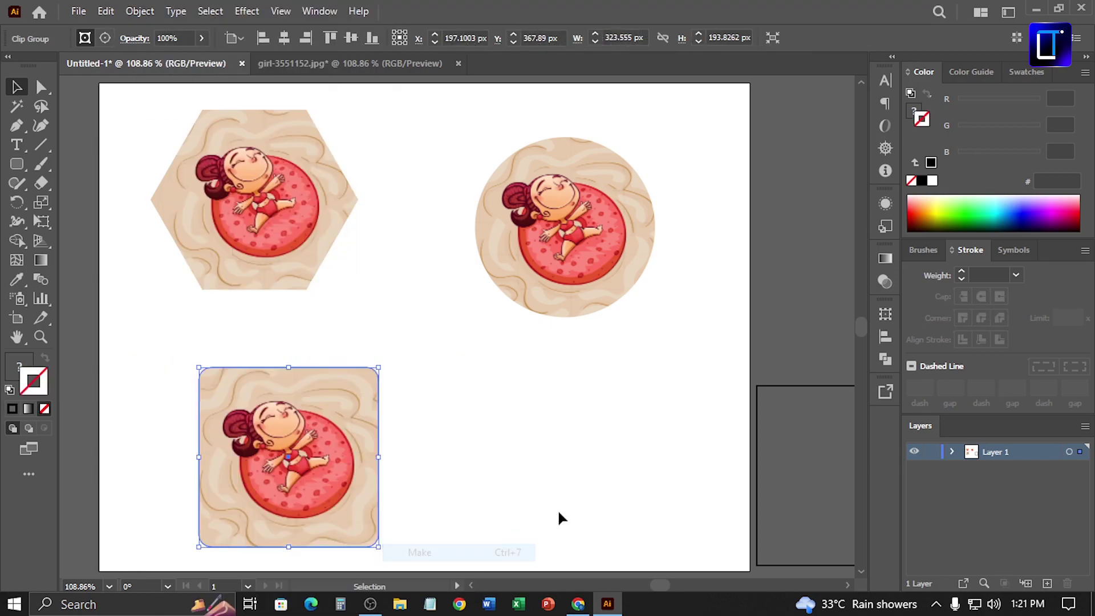
click(608, 485)
Move the square onto the artboard below the circle and bring in another image copy from the girl-3551152.jpg document.
drag(760, 471, 494, 453)
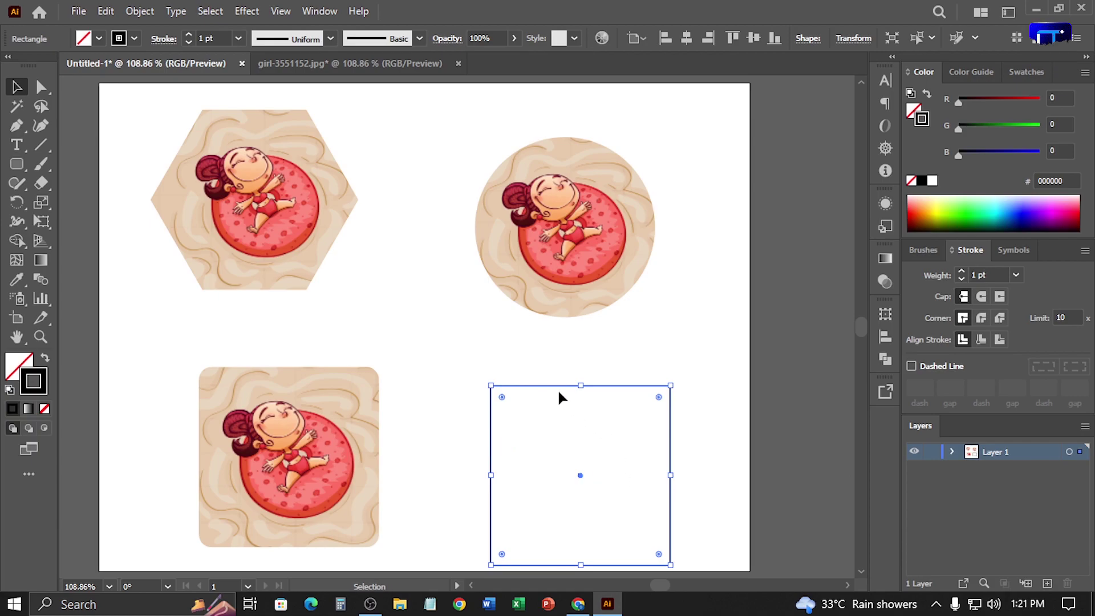
click(399, 63)
click(445, 351)
drag(445, 351, 484, 357)
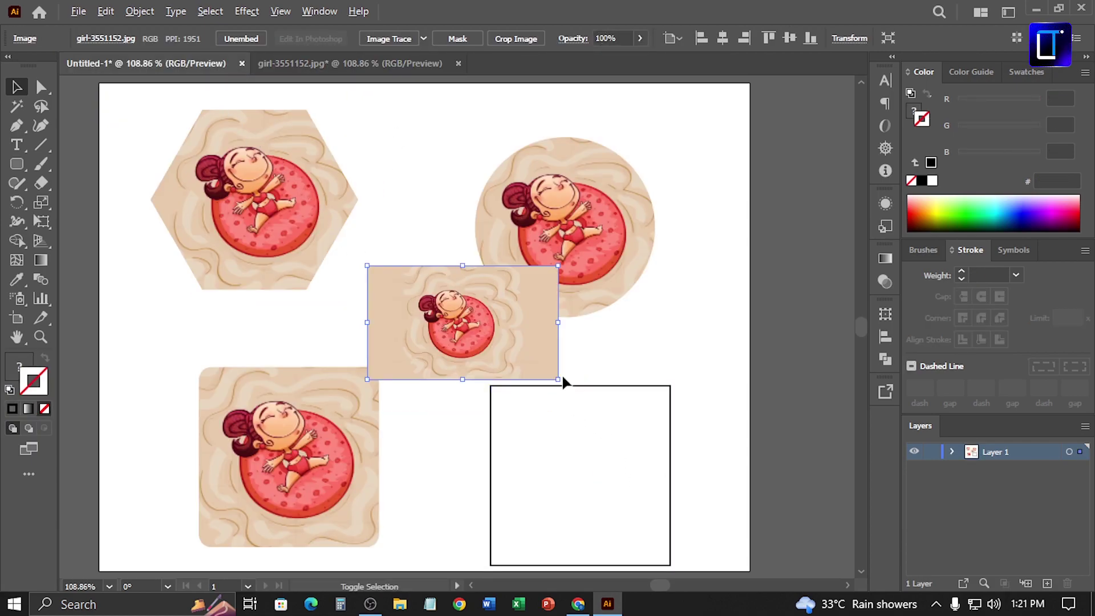
Enlarge the new image copy to about 373 px wide and center it horizontally and vertically on the square.
drag(564, 379, 654, 437)
shift+click(670, 484)
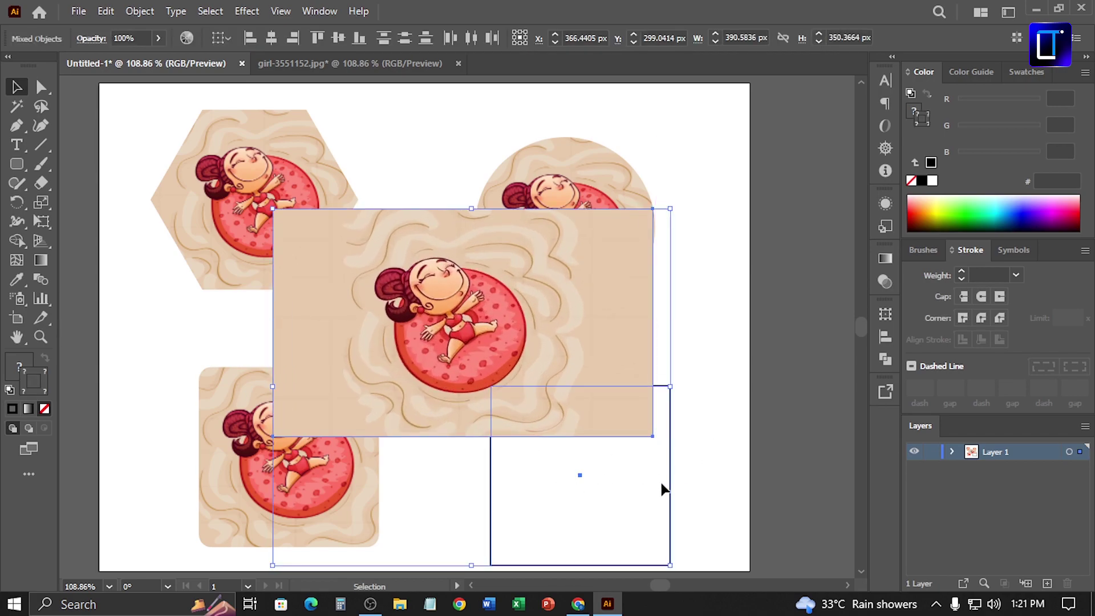
click(670, 471)
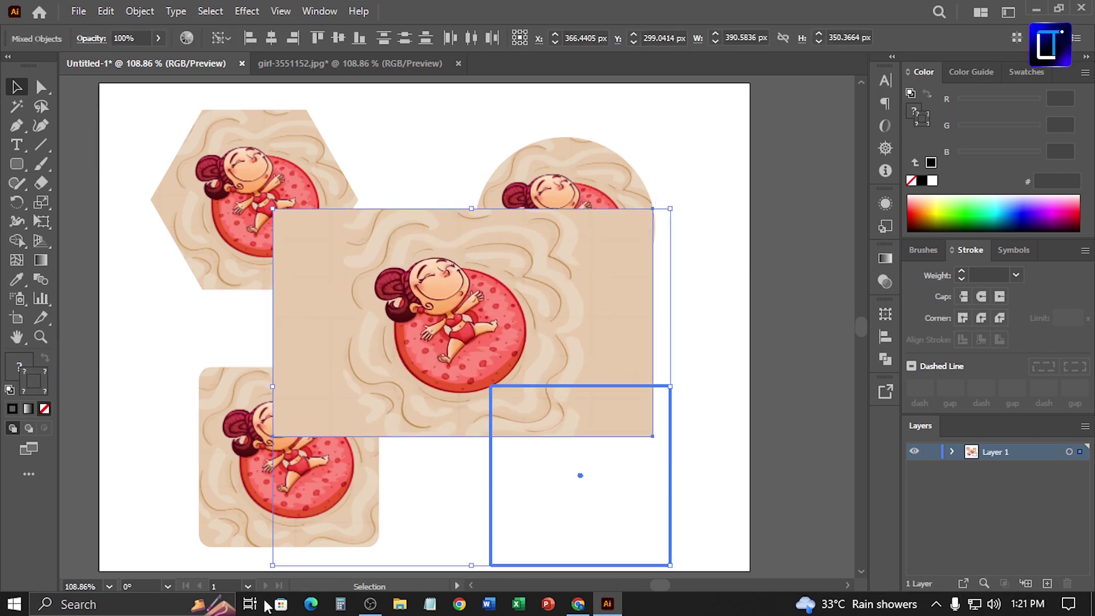
click(271, 37)
click(339, 38)
click(707, 340)
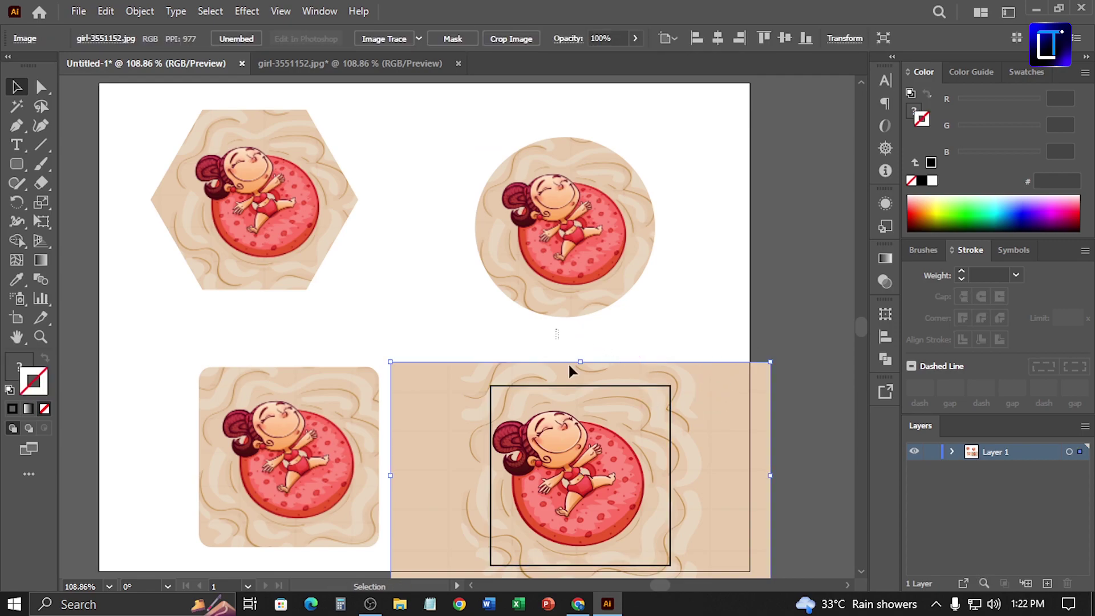
Move the square and its image up slightly together, and scale the image down to about 315 px wide.
shift+click(589, 396)
drag(588, 397, 586, 371)
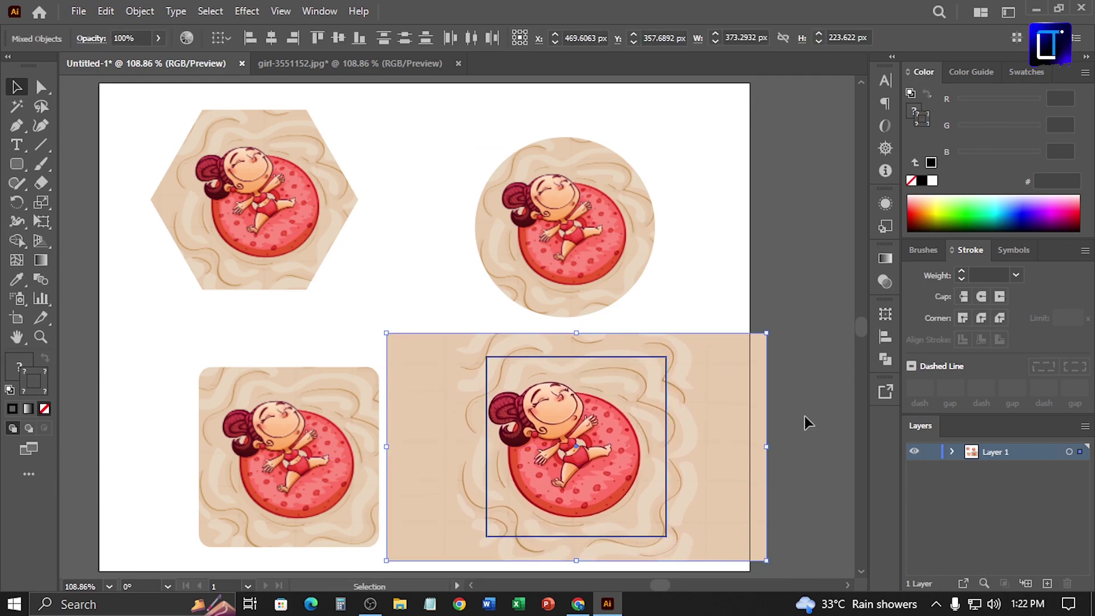
click(807, 420)
click(709, 422)
drag(767, 334, 739, 351)
click(709, 313)
click(706, 388)
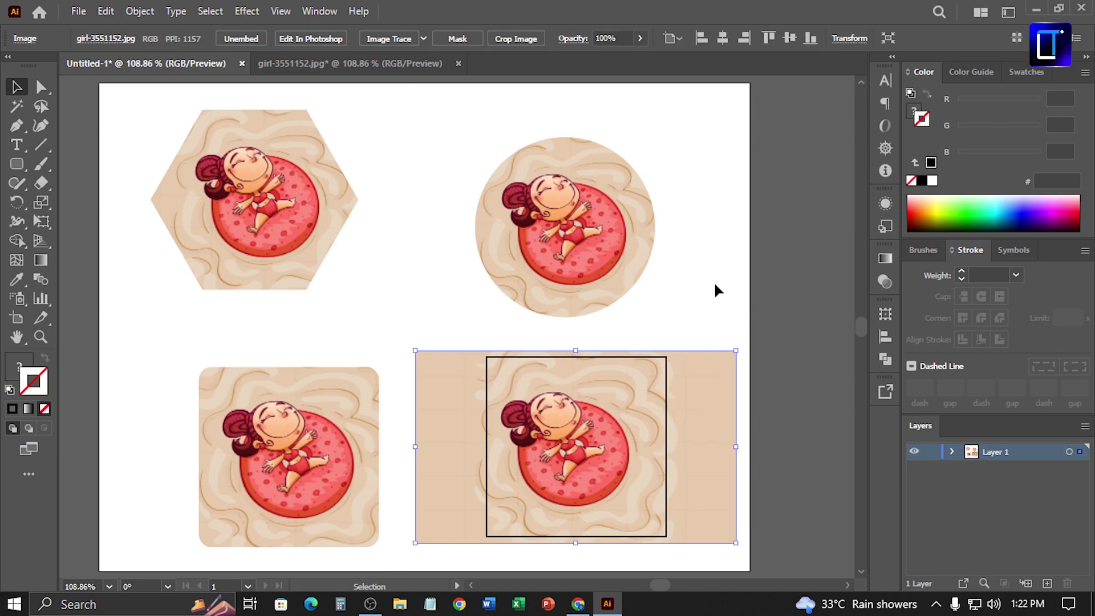
Nudge the image to the right so the girl and her float sit well inside the square.
key(Right)
key(Right)
key(Right)
key(Right)
key(Right)
key(Right)
key(Right)
key(Right)
key(Right)
key(Right)
key(Right)
key(Right)
key(Right)
key(Right)
key(Right)
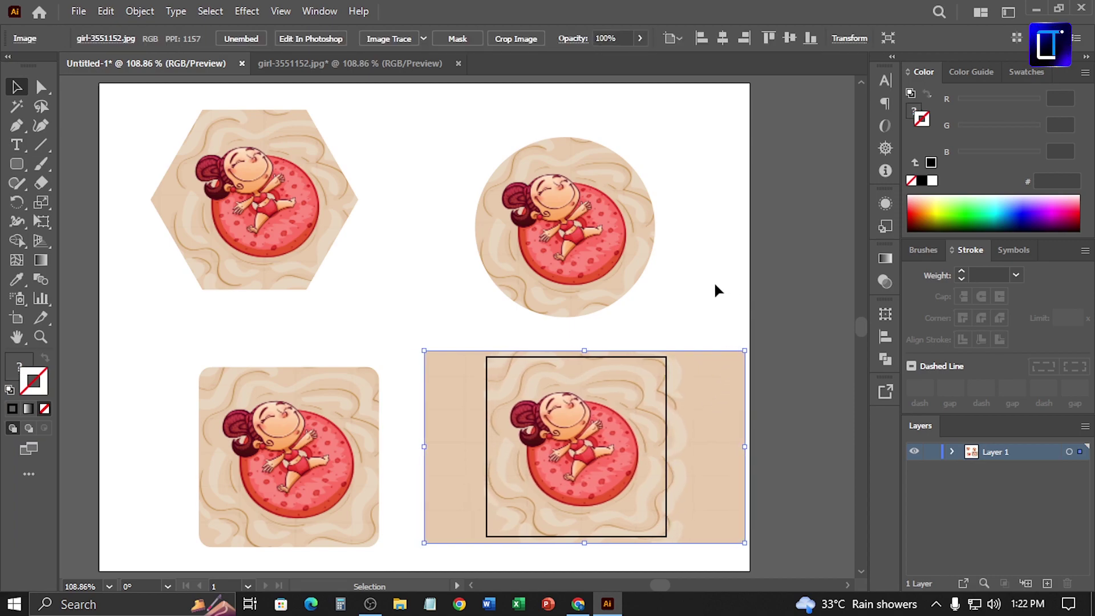
key(Right)
key(Right)
key(Right)
key(Right)
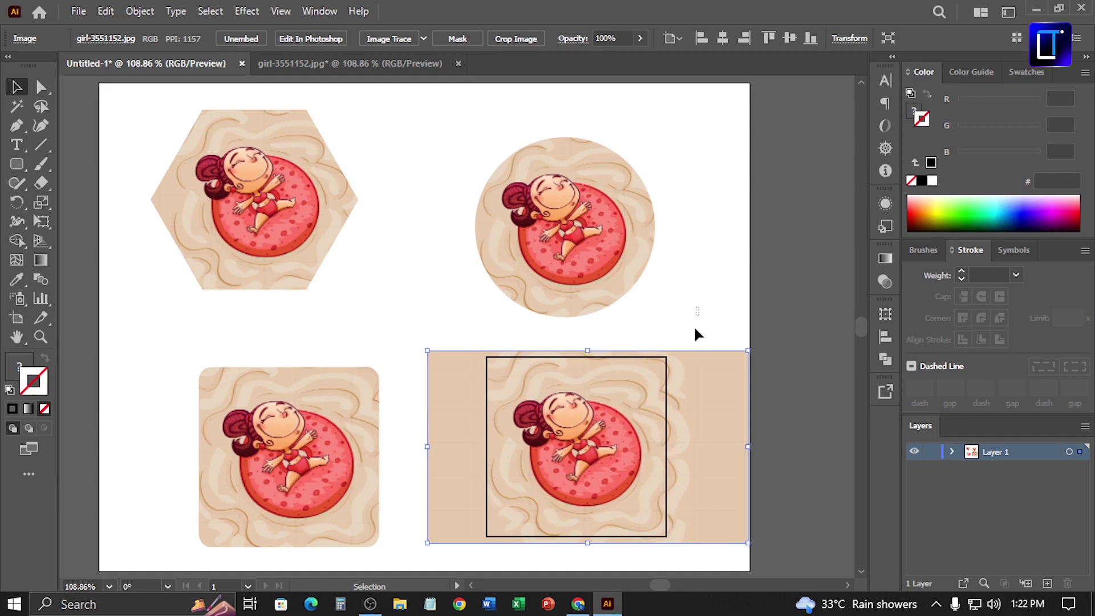
Select the square together with its image and make a clipping mask from them.
drag(697, 333, 658, 384)
click(139, 11)
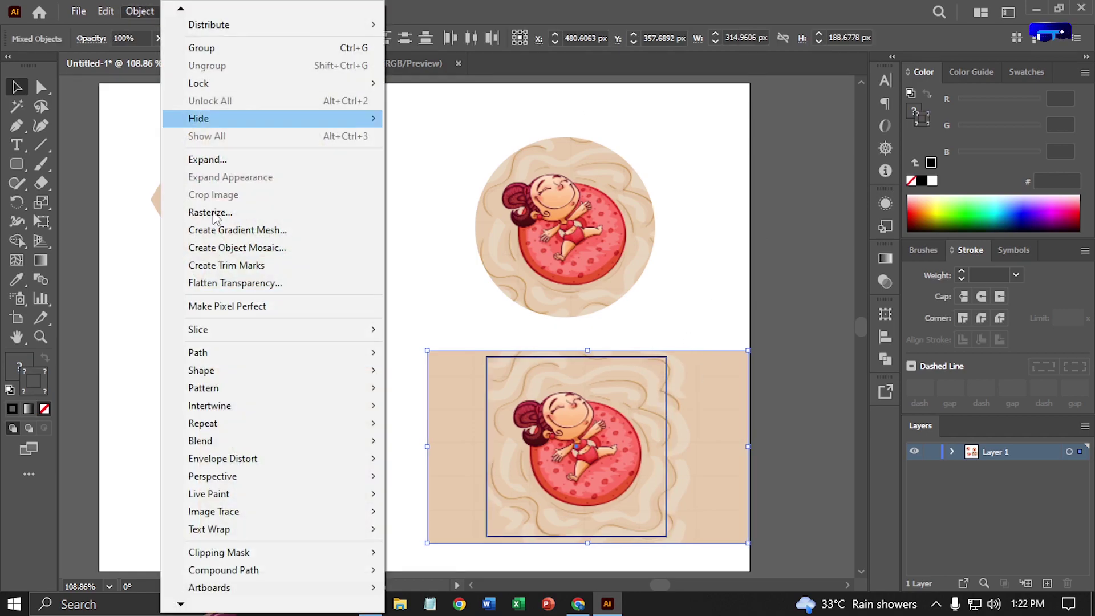
click(475, 556)
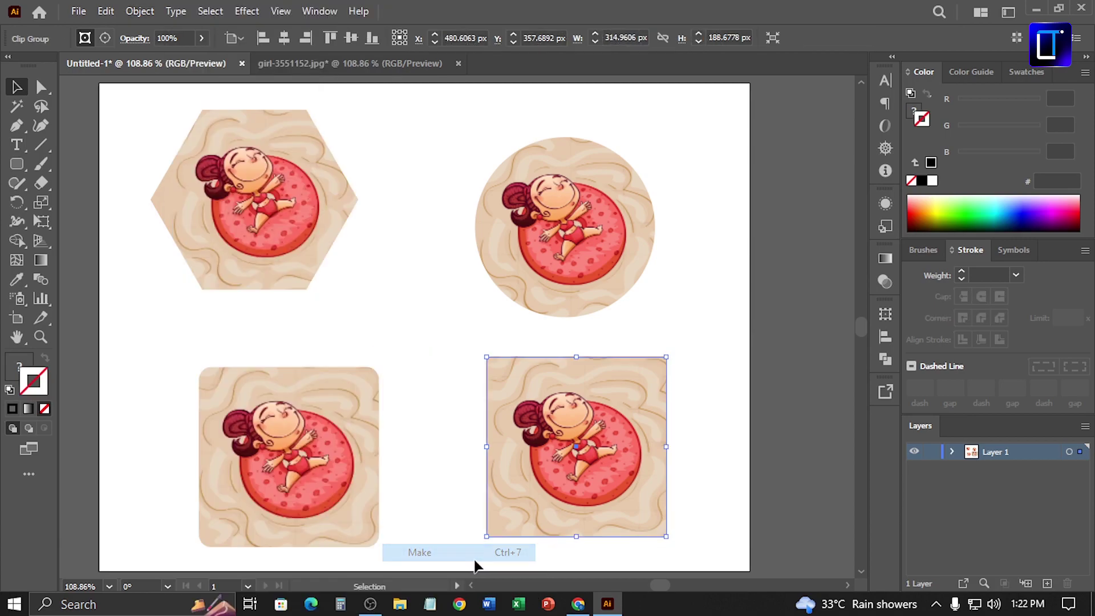
click(688, 401)
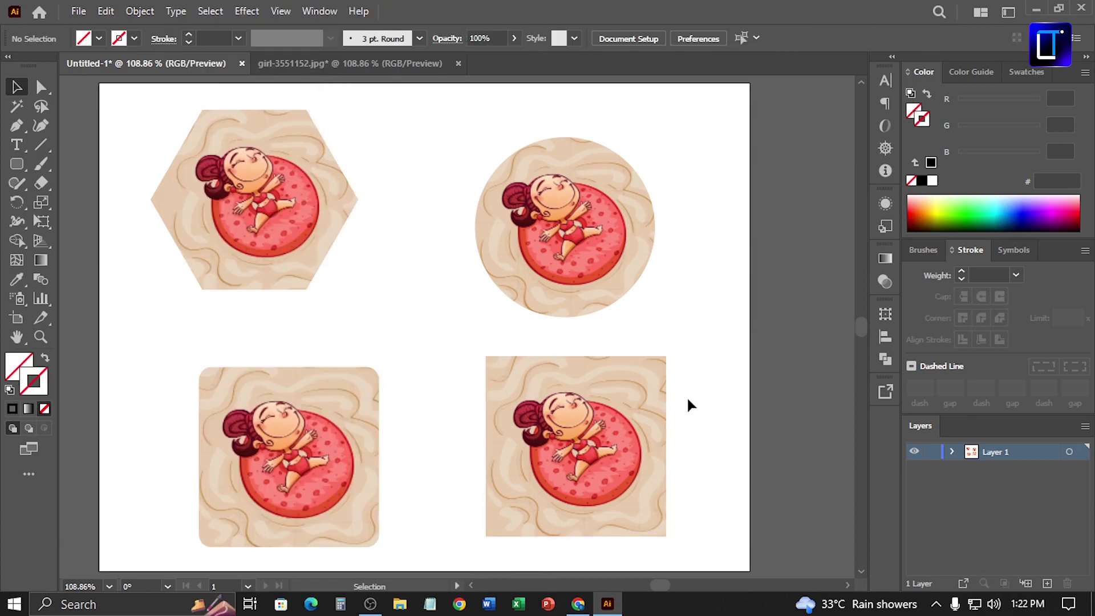
Align the clipped circle with the hexagon's top edge and center the clipped rounded rectangle horizontally under the hexagon.
drag(138, 242, 673, 308)
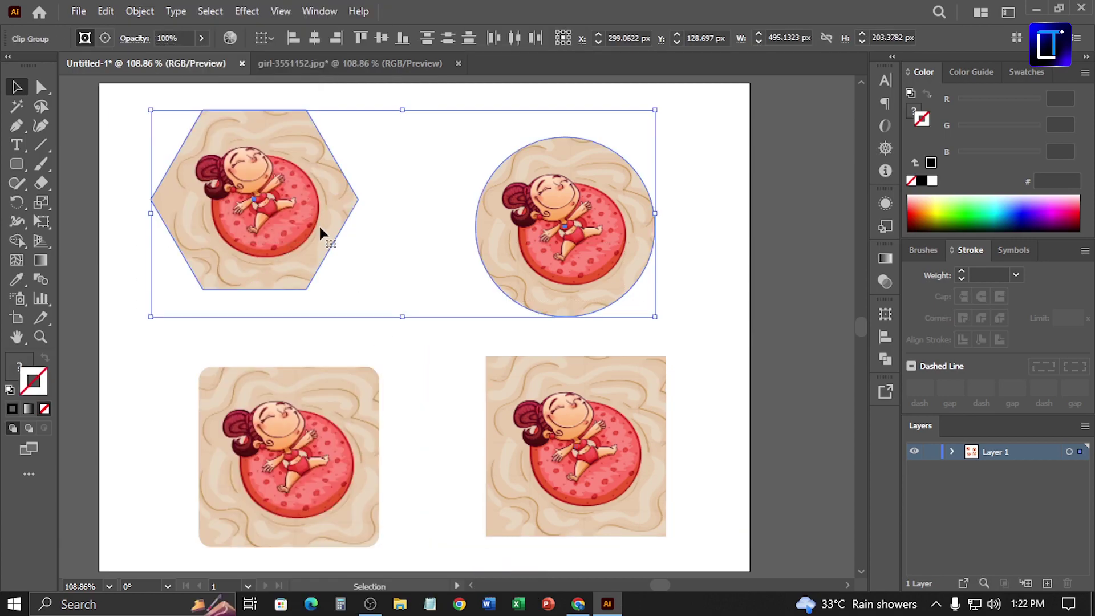
click(363, 39)
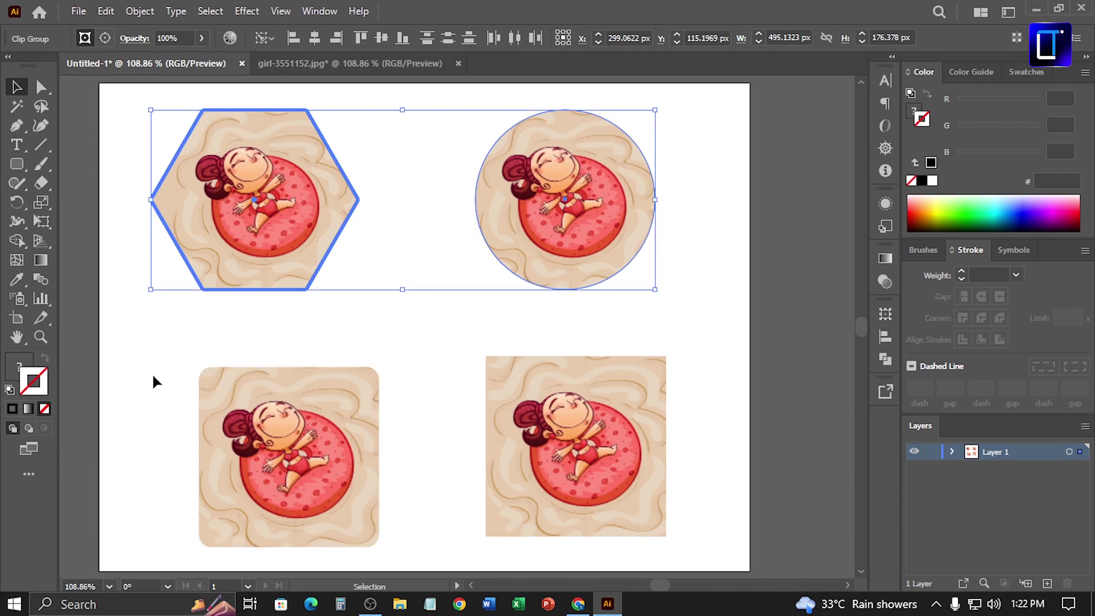
click(159, 358)
drag(282, 425, 281, 425)
click(266, 251)
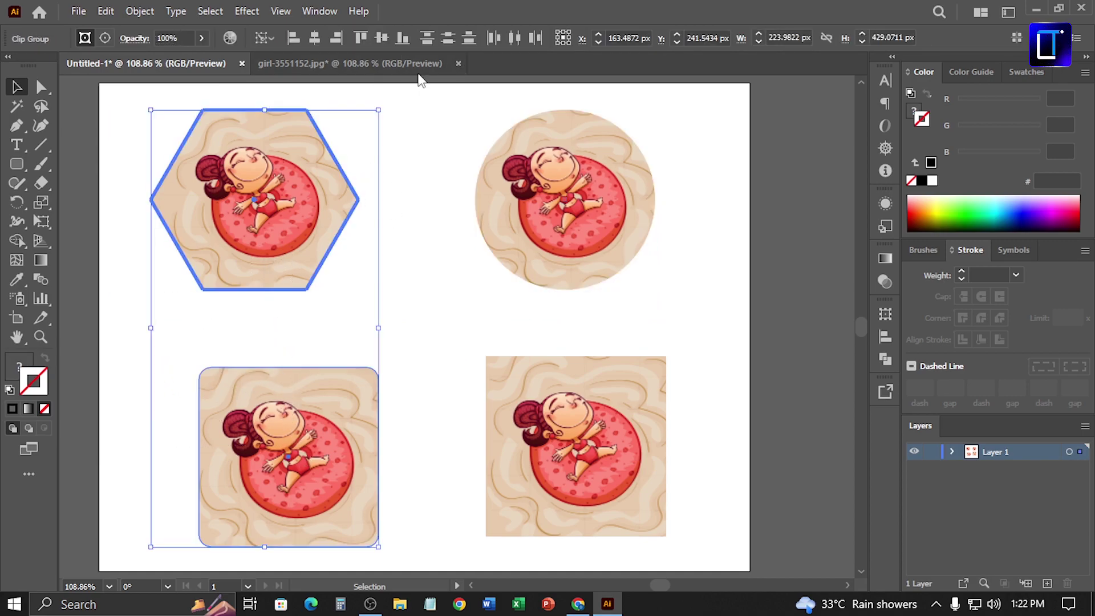
click(315, 38)
Center the clipped square horizontally under the circle and align its bottom edge with the clipped rounded rectangle.
drag(487, 257, 699, 371)
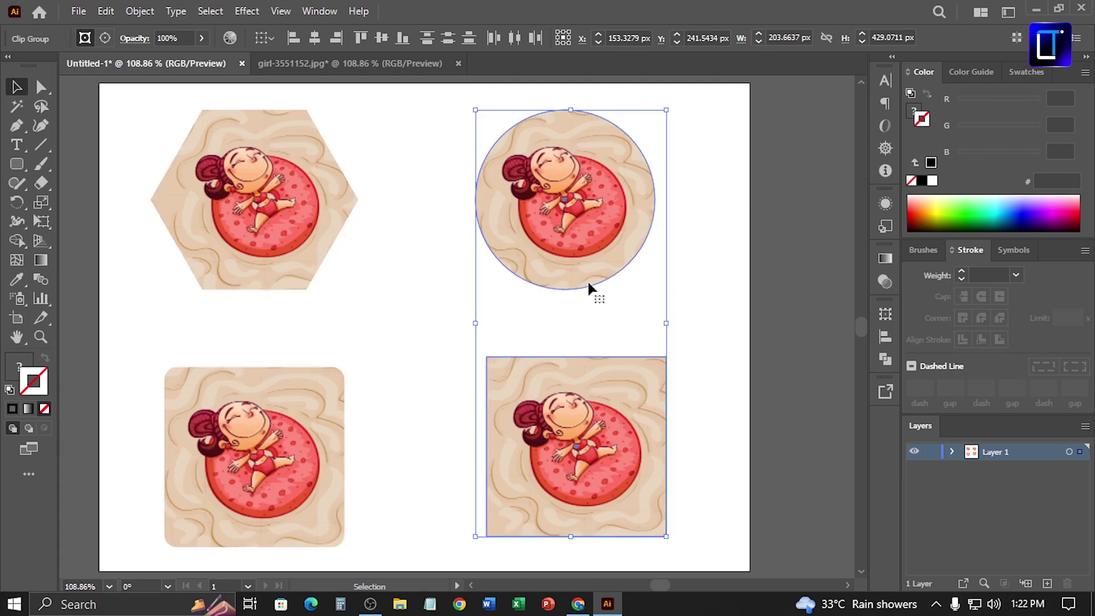
click(587, 280)
click(323, 39)
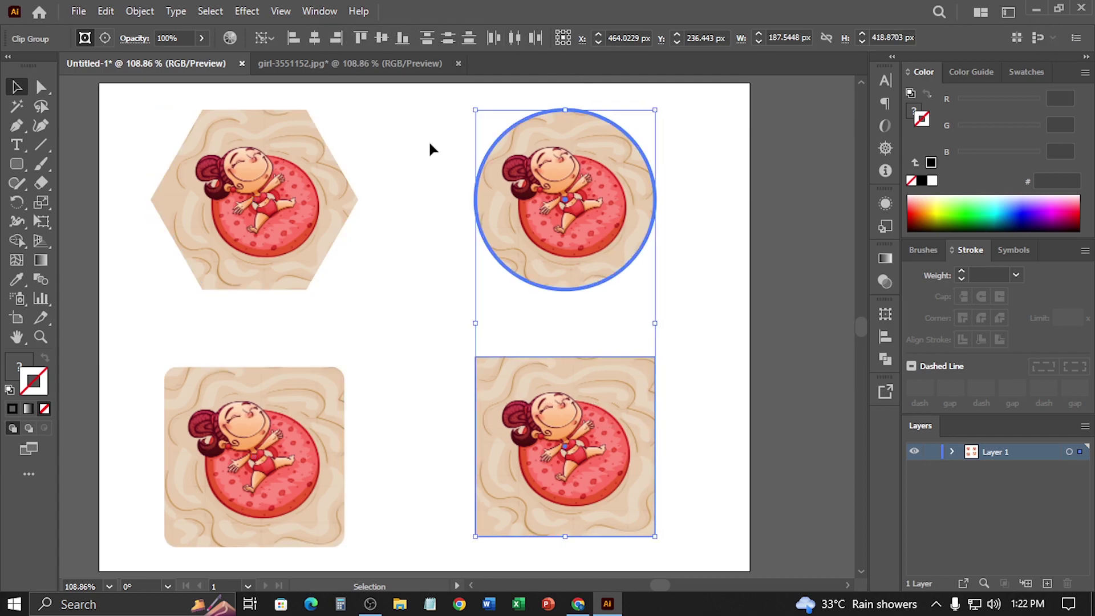
drag(146, 364, 675, 472)
click(288, 462)
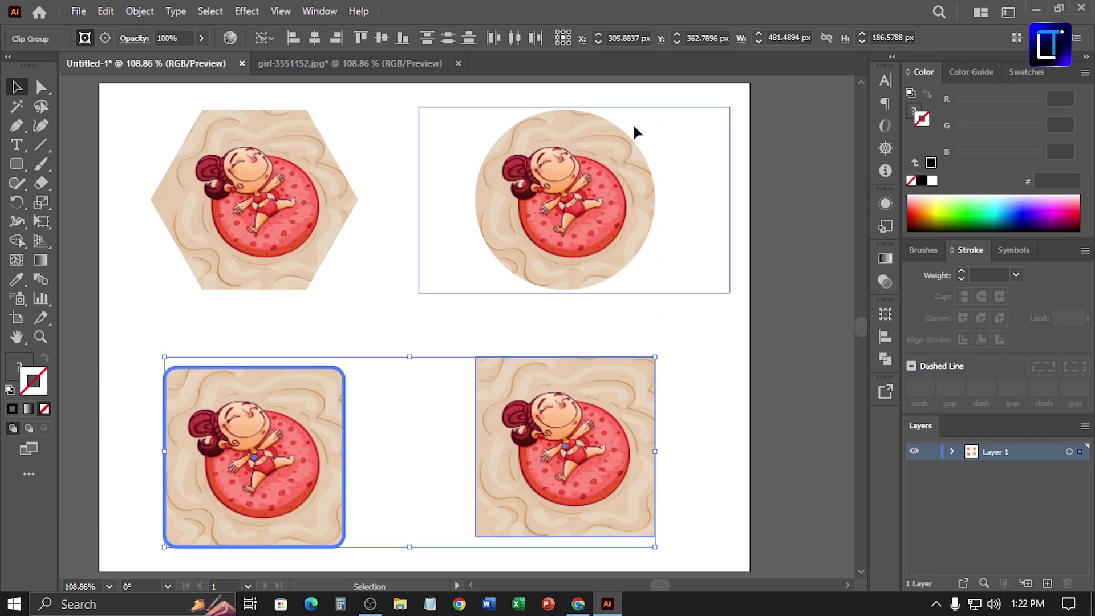
click(402, 39)
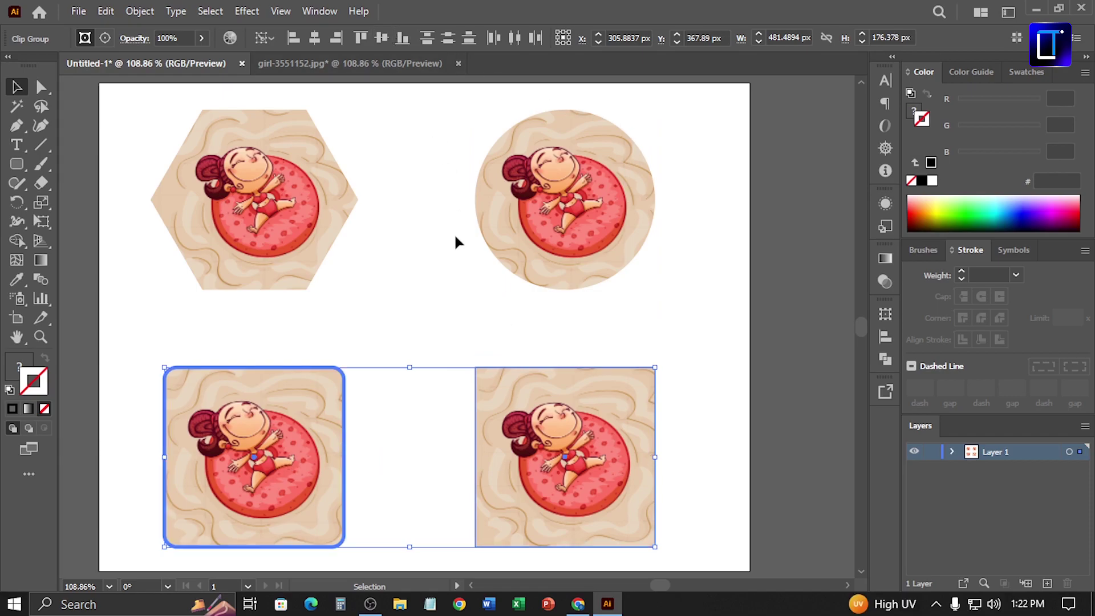
click(738, 352)
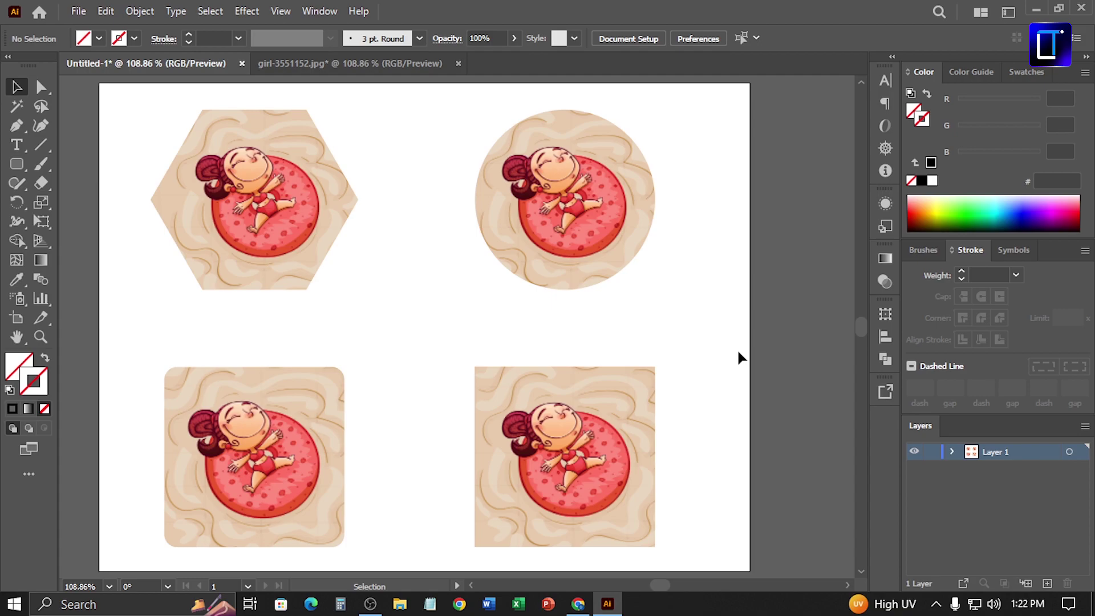
drag(738, 356, 494, 357)
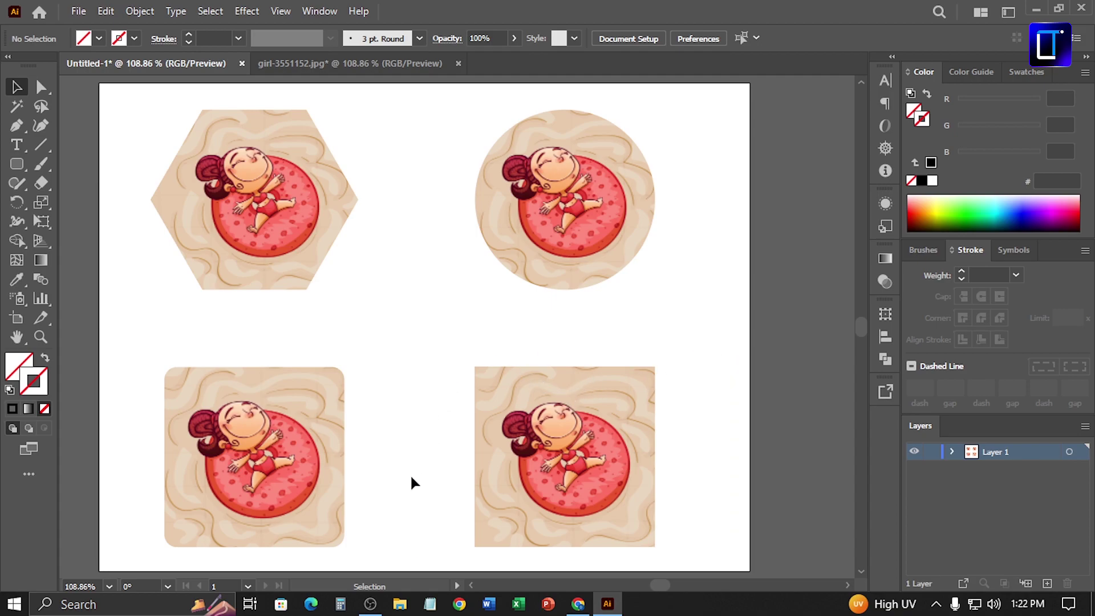